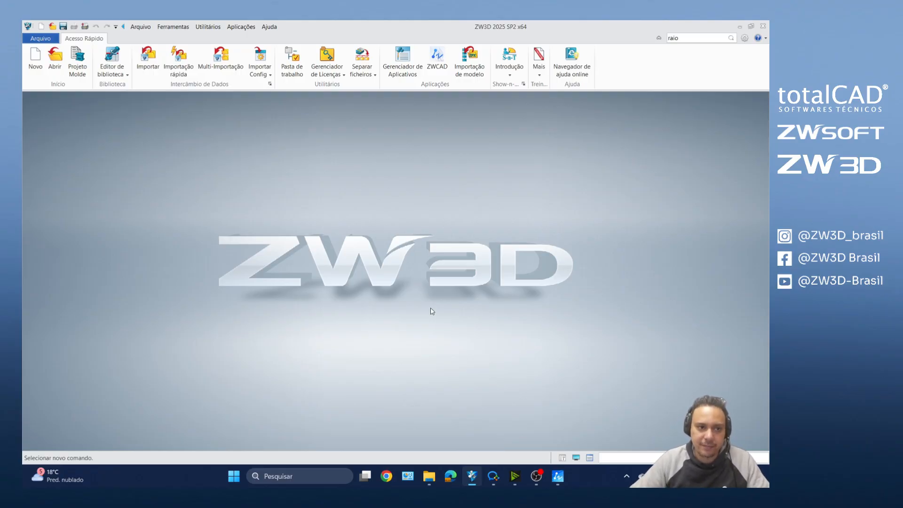
Step: Create a new standard part file from the blank template
click(34, 59)
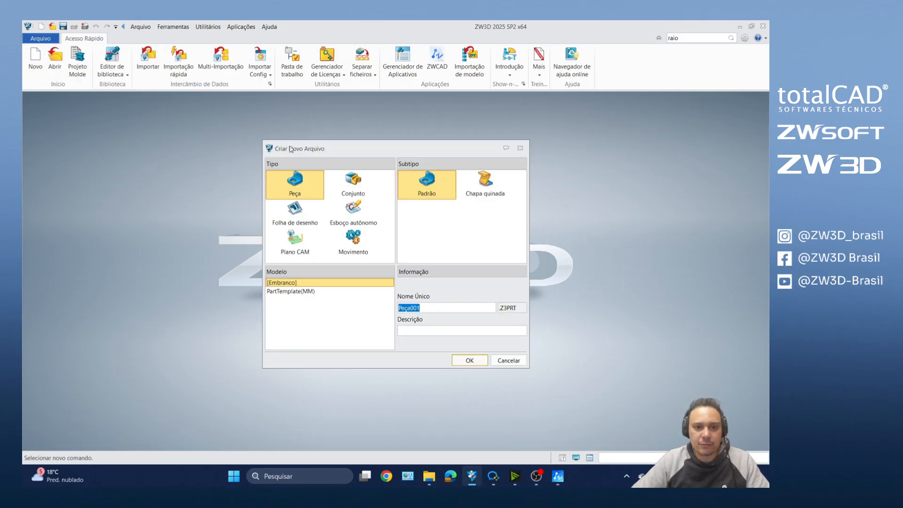
drag(309, 134, 311, 126)
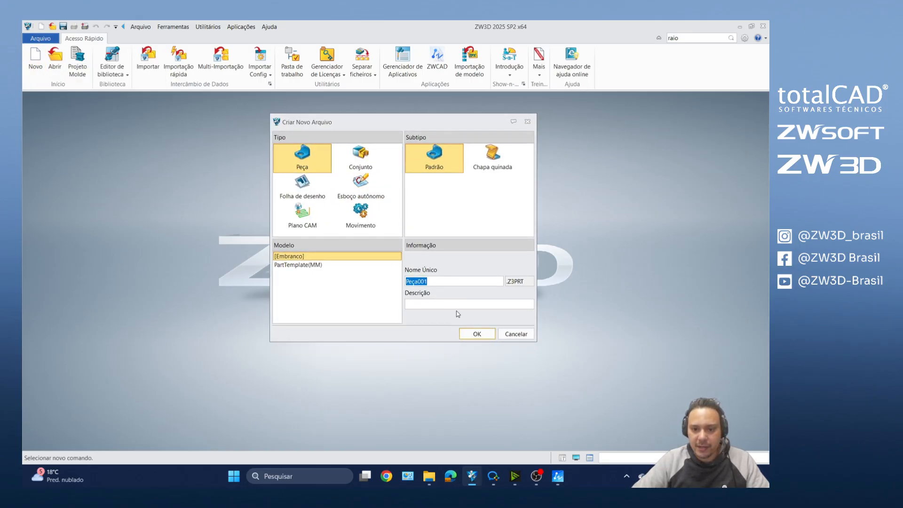
click(467, 332)
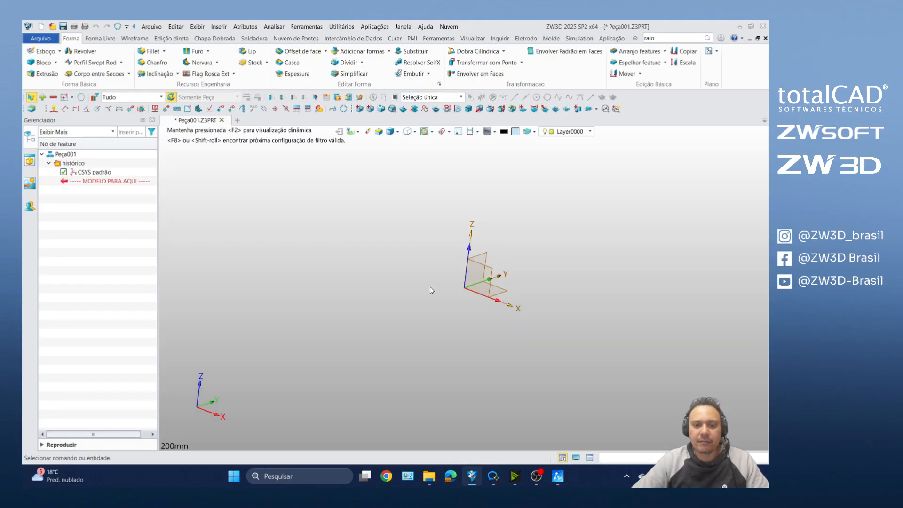
Step: Start a 2D sketch on the default coordinate system's XY plane
right_drag(452, 272, 312, 281)
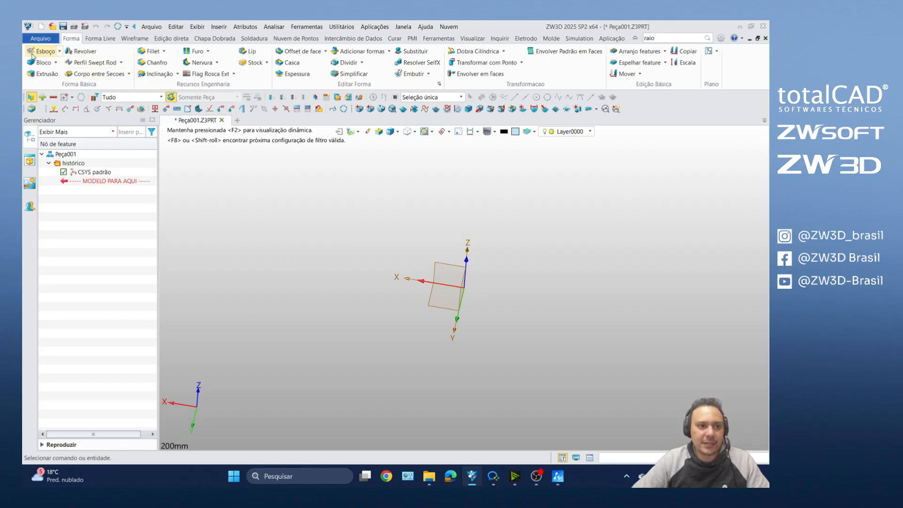
click(60, 51)
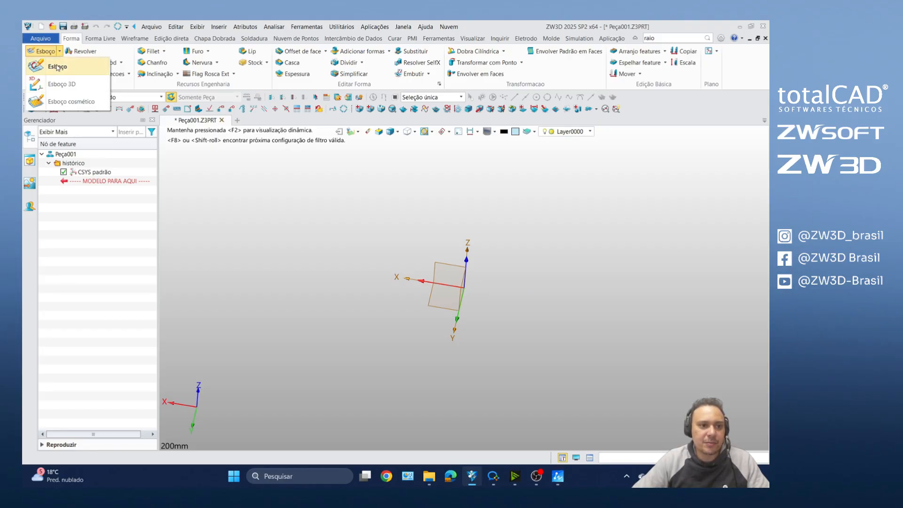
click(57, 67)
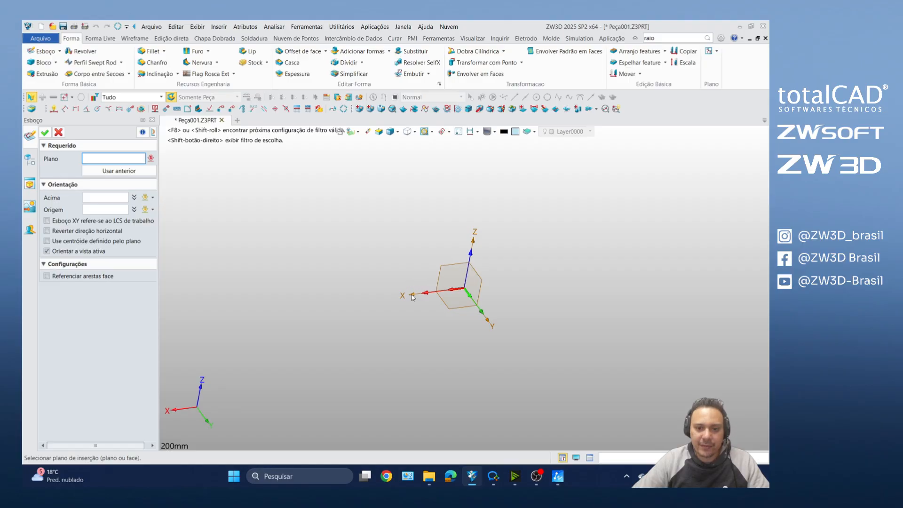
click(452, 308)
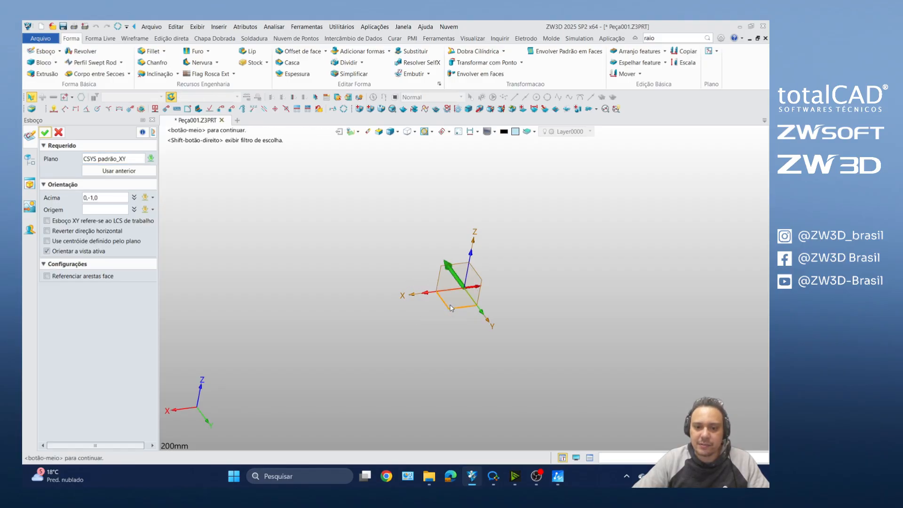
click(45, 133)
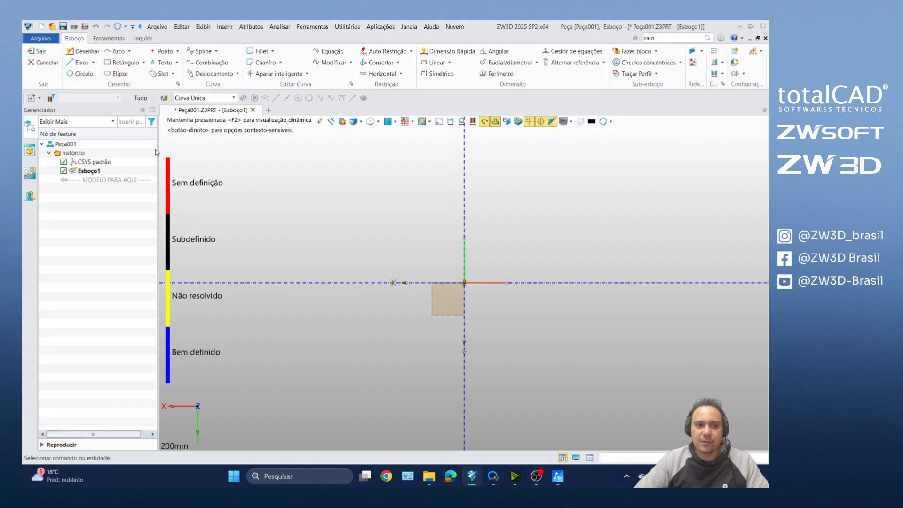
Step: Sketch a vertical line about 25 mm long above the horizontal axis, continuing from its upper end with a horizontal line about 50 mm long
click(87, 52)
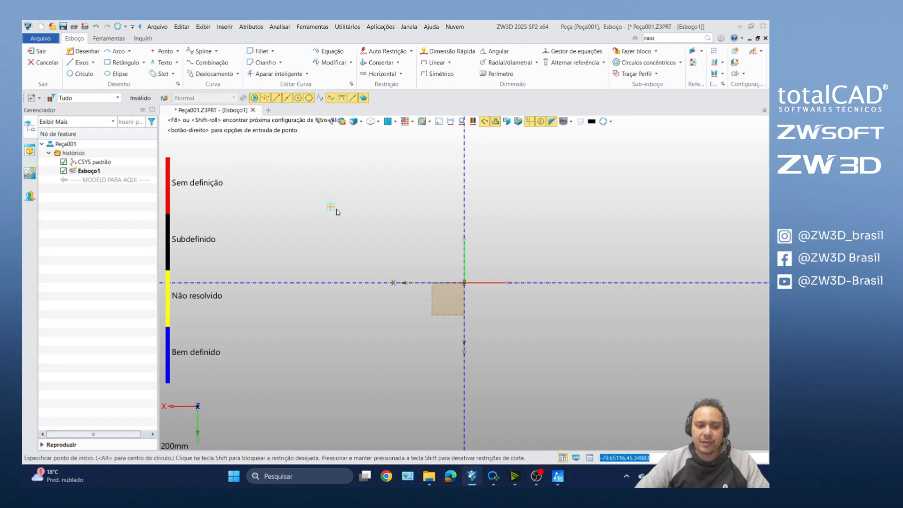
scroll(319, 218, up, 4)
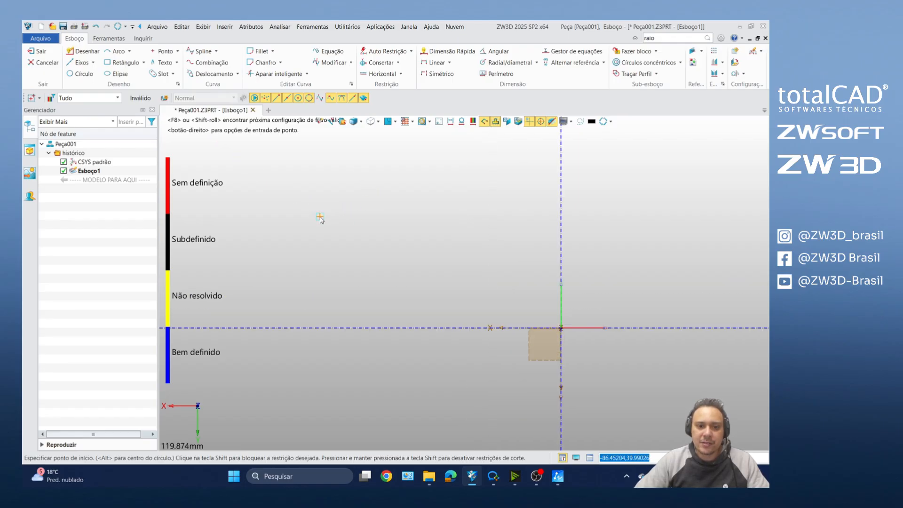
click(316, 284)
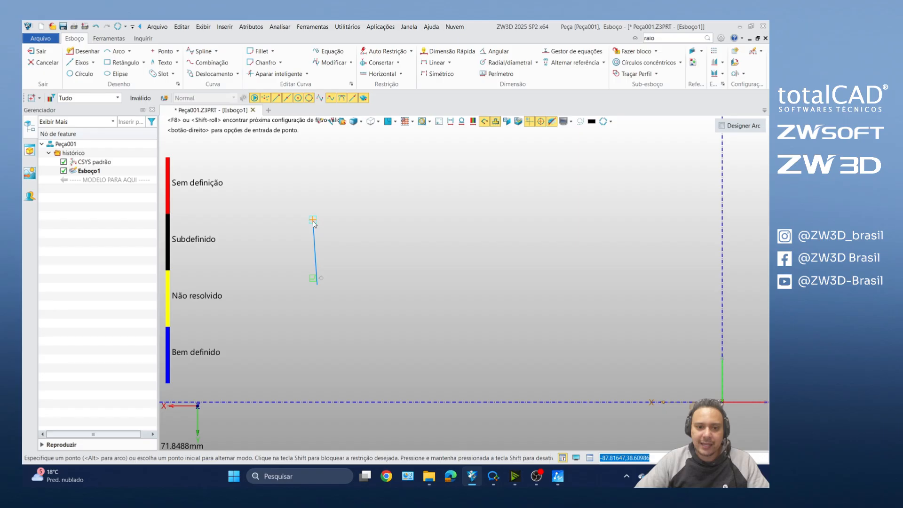
click(317, 169)
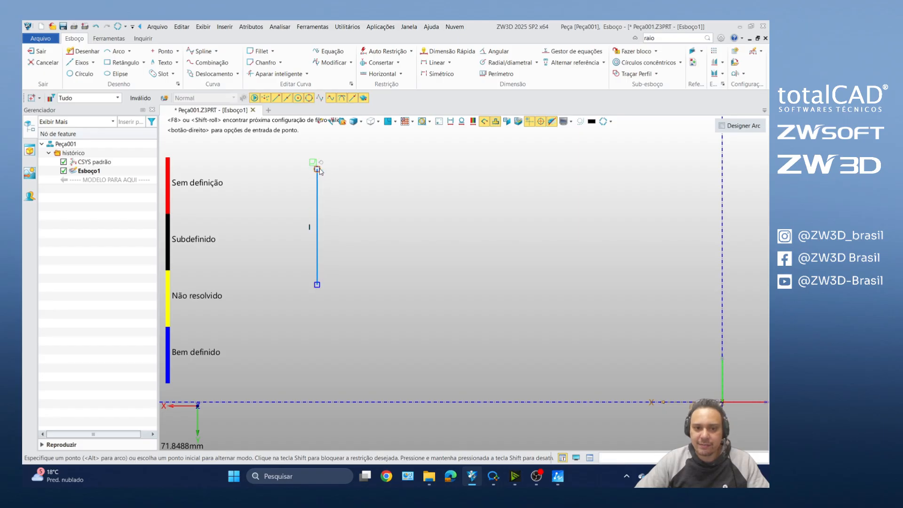
click(550, 169)
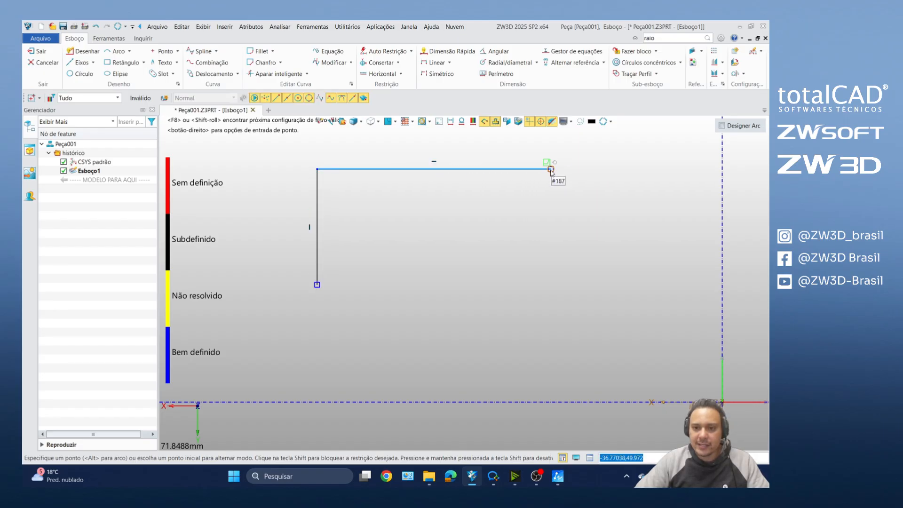
Step: Continue the profile with a tangent corner arc of about 10.5 mm radius and close it with a vertical and a horizontal line
click(551, 169)
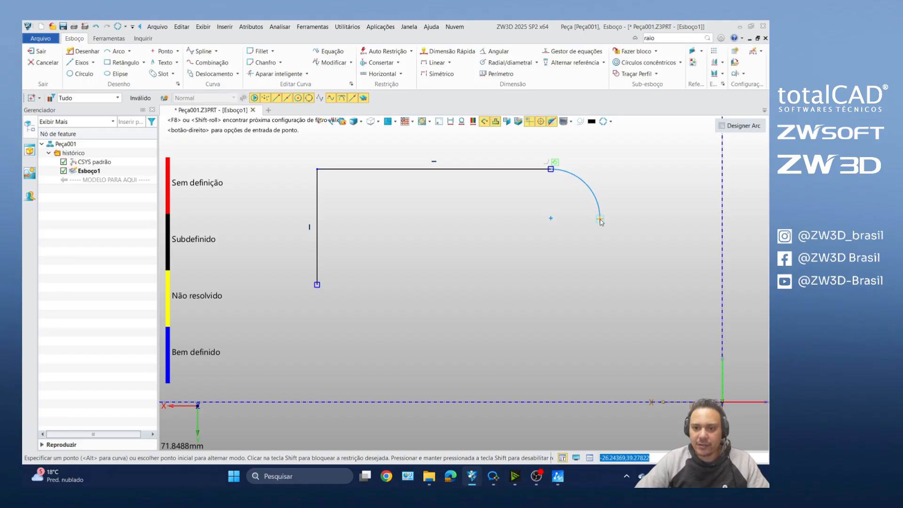
click(600, 219)
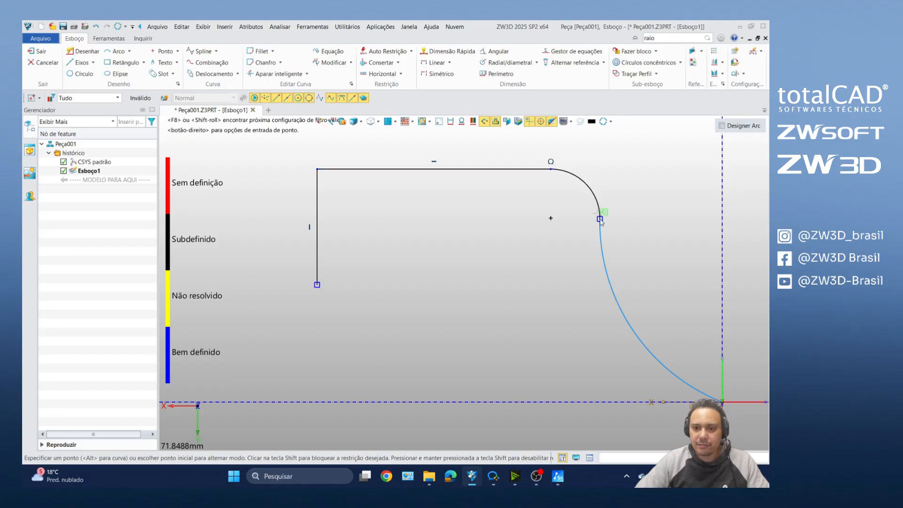
click(600, 220)
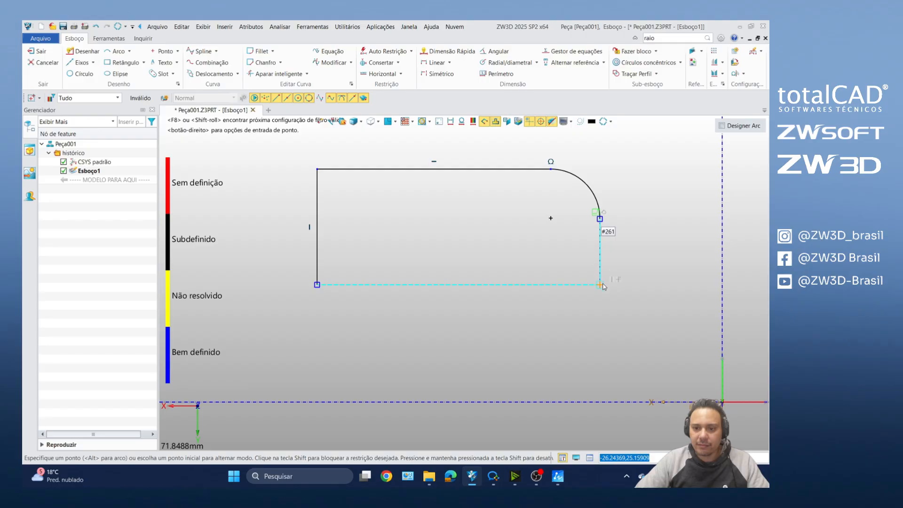
click(600, 285)
click(317, 284)
middle_click(325, 283)
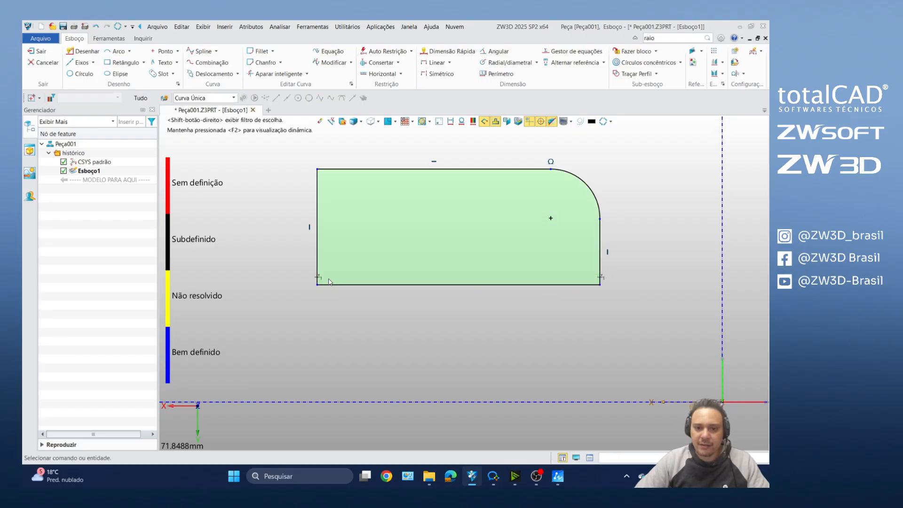
middle_click(329, 282)
scroll(375, 301, down, 4)
scroll(372, 306, up, 1)
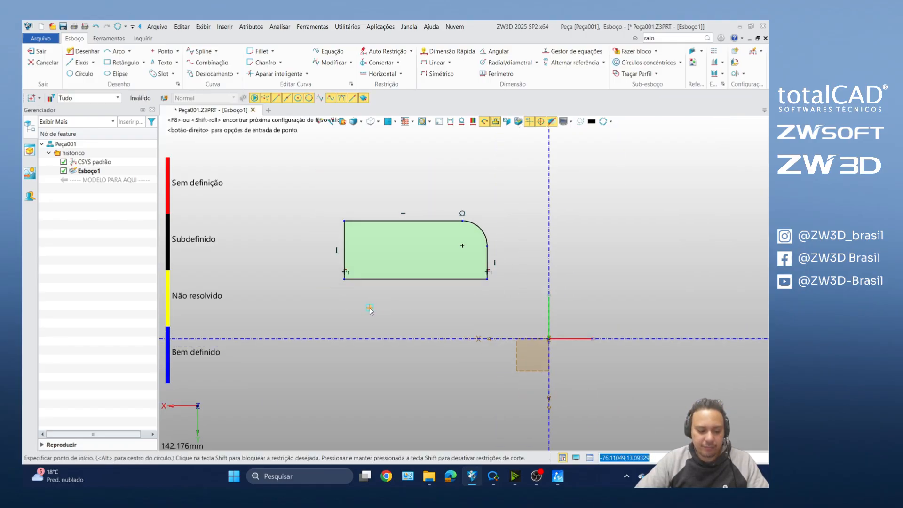
middle_click(362, 329)
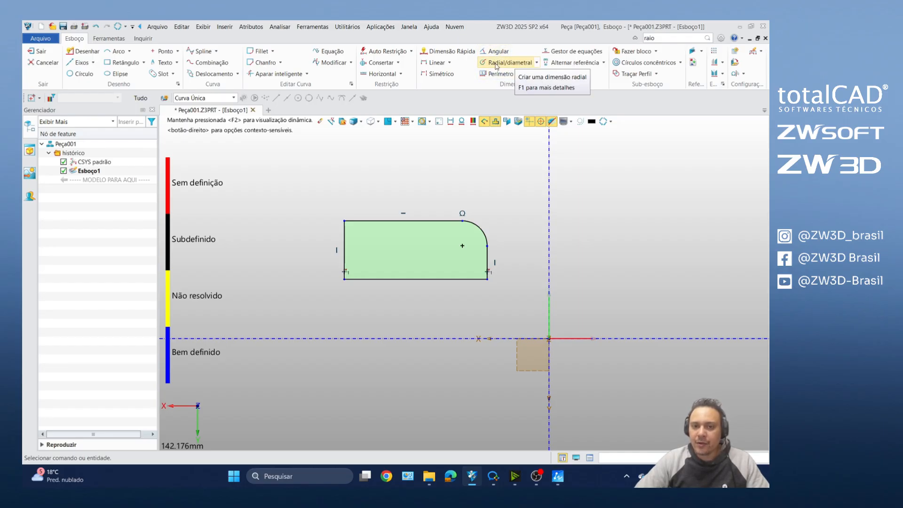
Step: Dimension the profile's left vertical edge with Quick Dimension and set its length to 30 mm
click(448, 53)
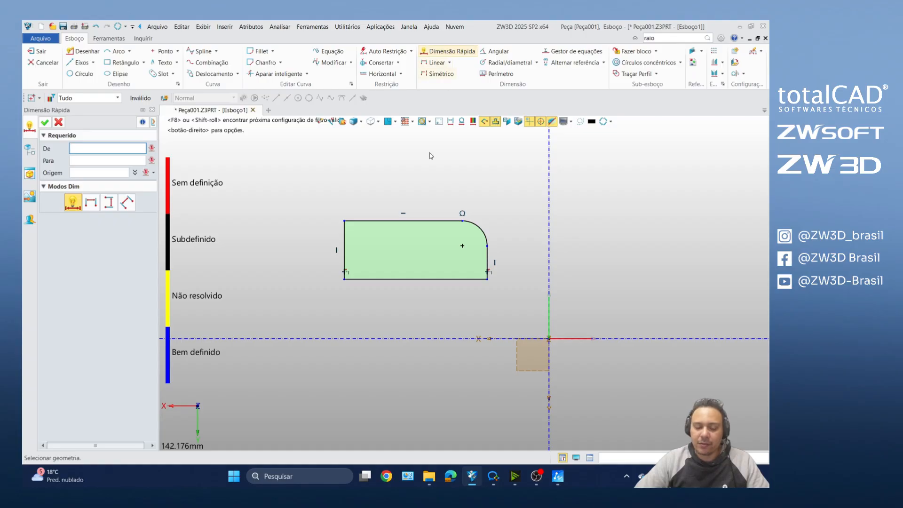
scroll(375, 207, up, 3)
click(365, 233)
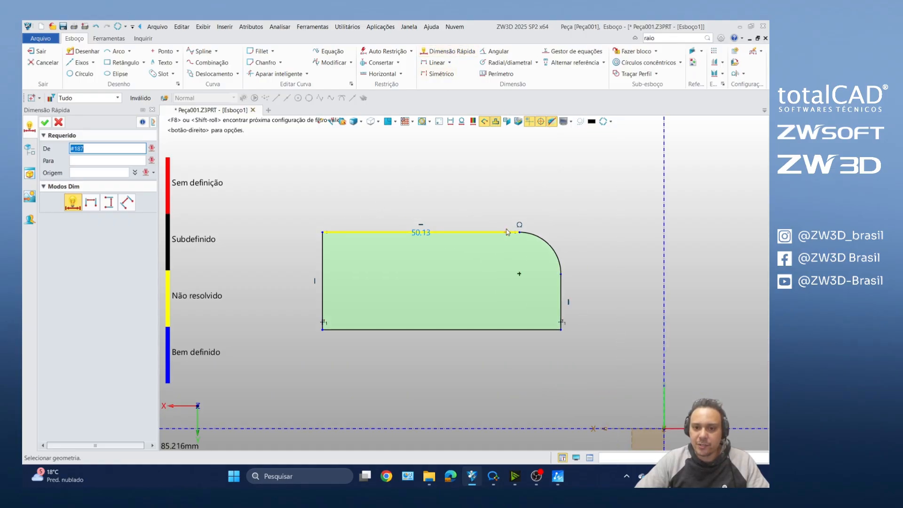
click(529, 237)
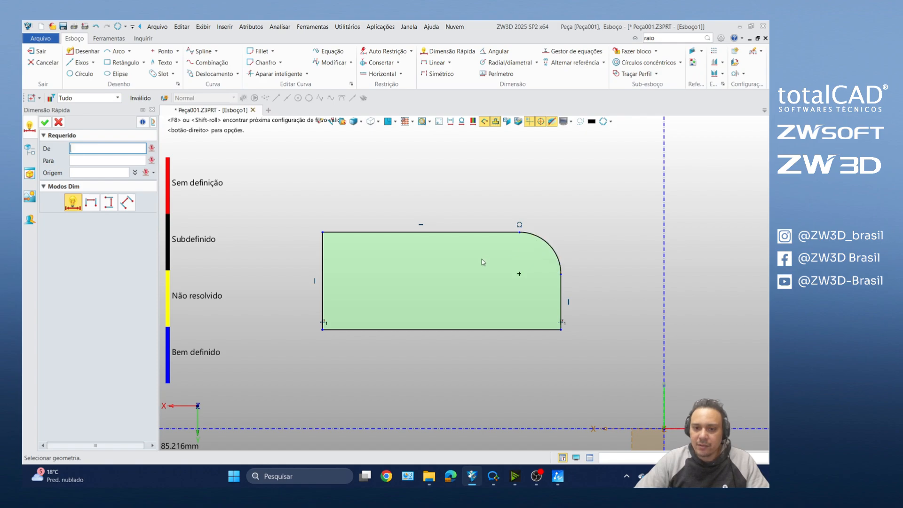
click(323, 264)
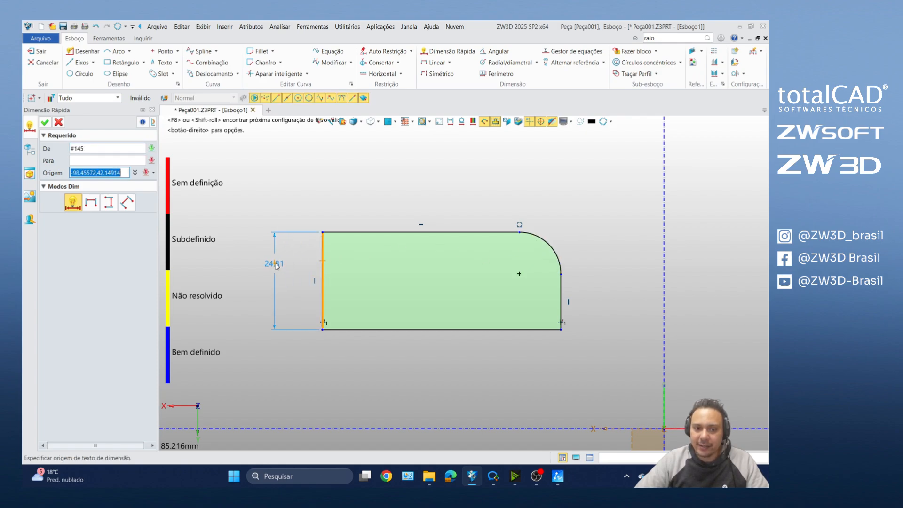
click(252, 301)
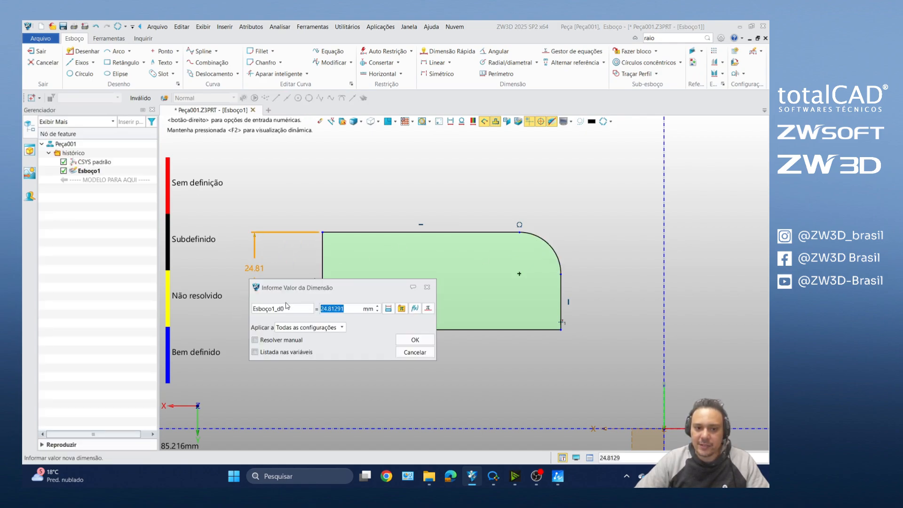
drag(294, 289, 405, 155)
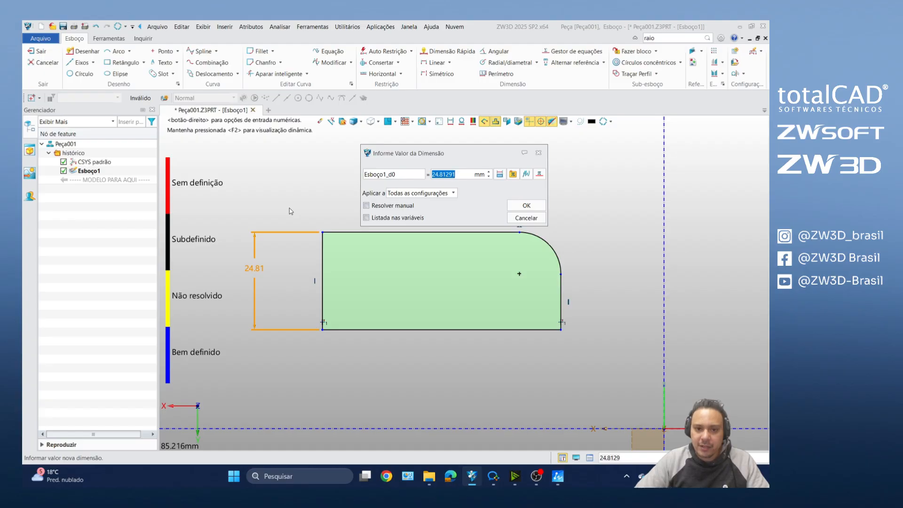
drag(395, 155, 379, 127)
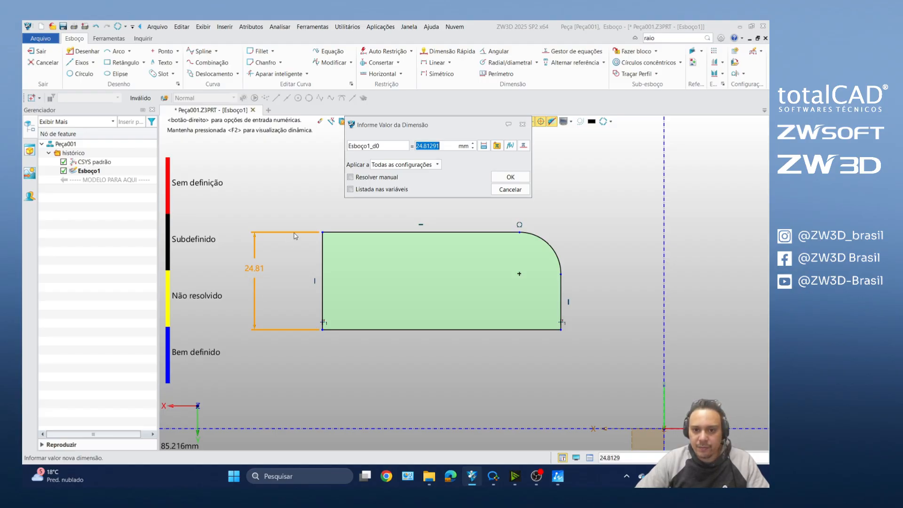
text(3)
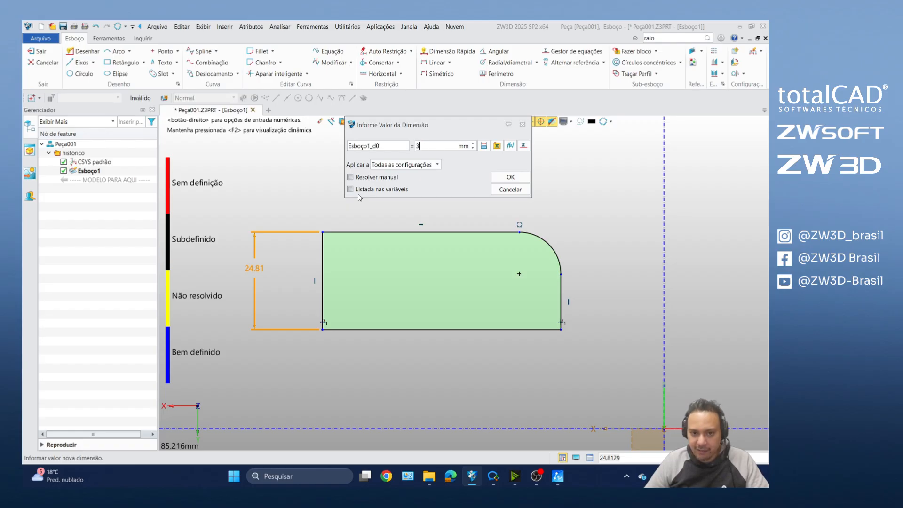
text(0)
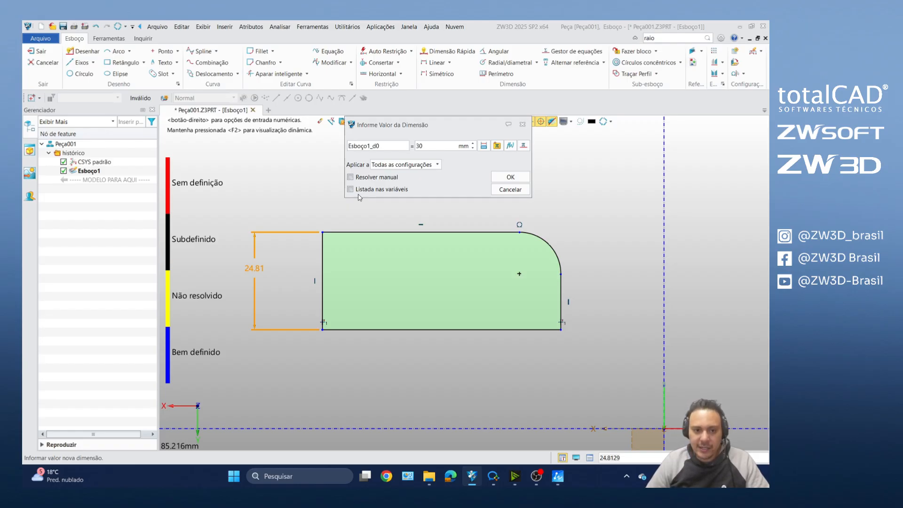
key(Return)
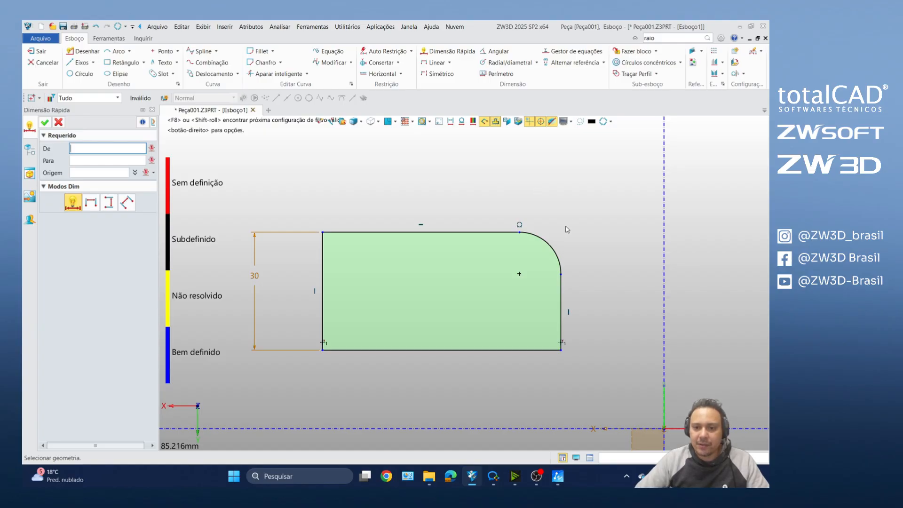
Step: Dimension the corner arc's radius, set it to 15 mm, and end the dimensioning
click(549, 245)
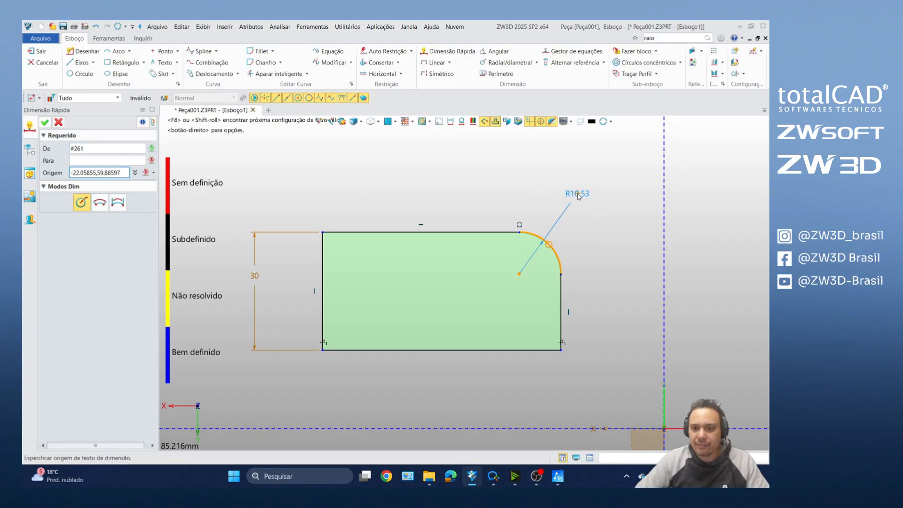
click(578, 199)
text(15)
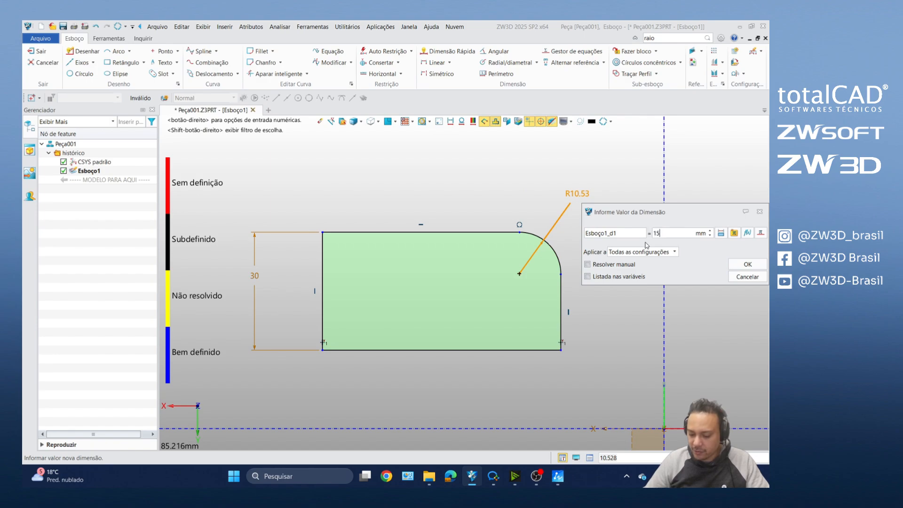
key(Return)
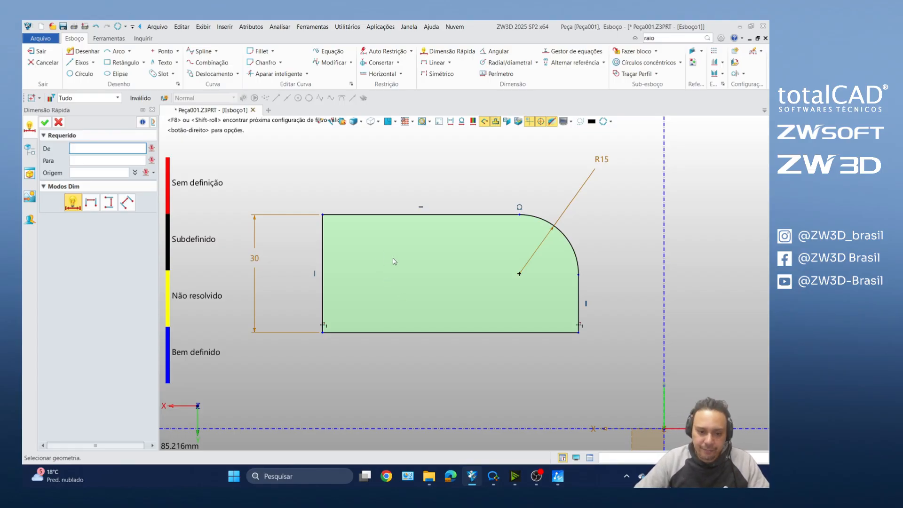
key(Escape)
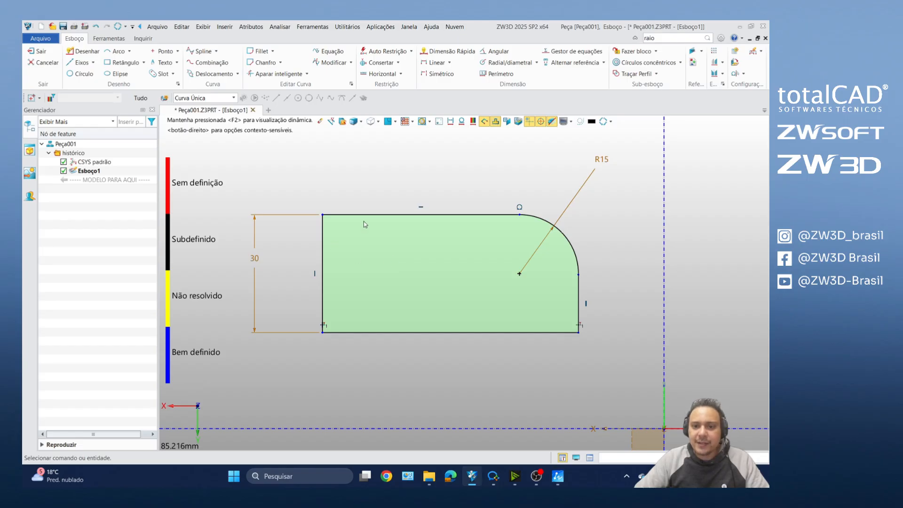
scroll(395, 260, down, 4)
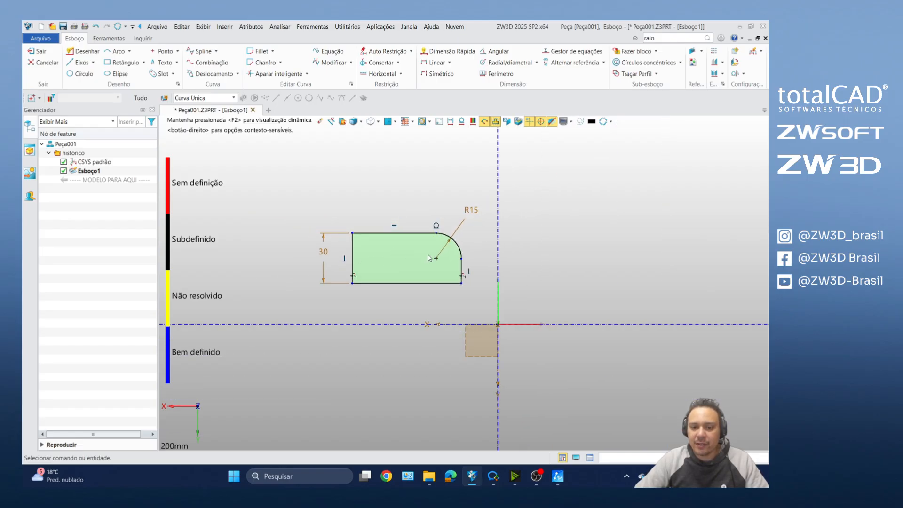
scroll(430, 259, up, 2)
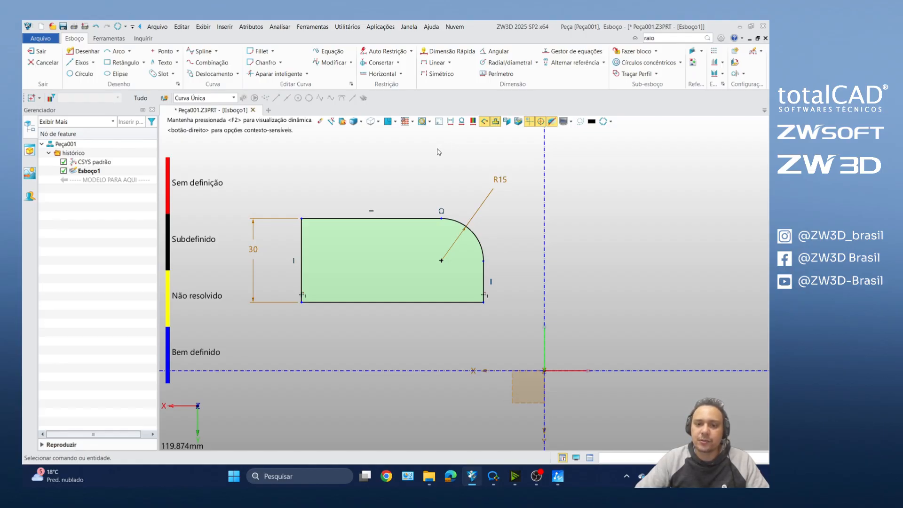
Step: Draw a short diagonal line outward from the profile's upper-left corner and leave the drawing command
scroll(445, 154, up, 1)
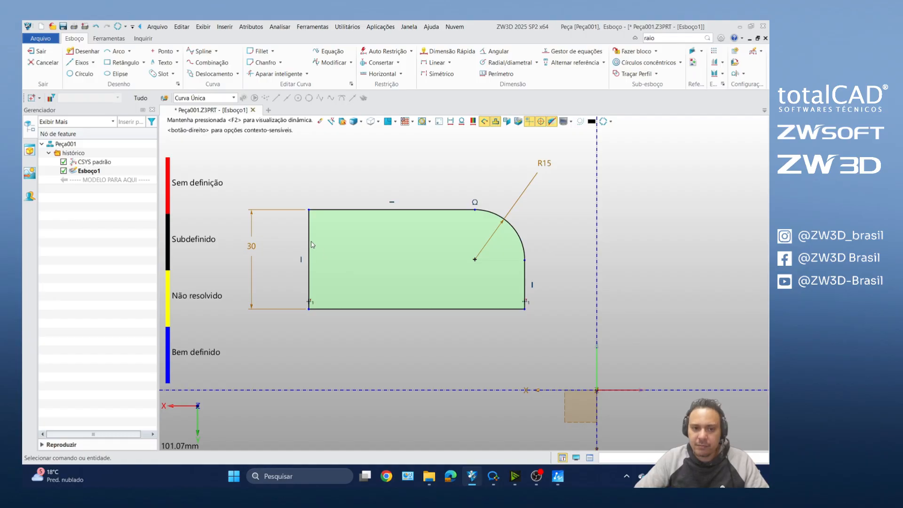
scroll(301, 226, up, 5)
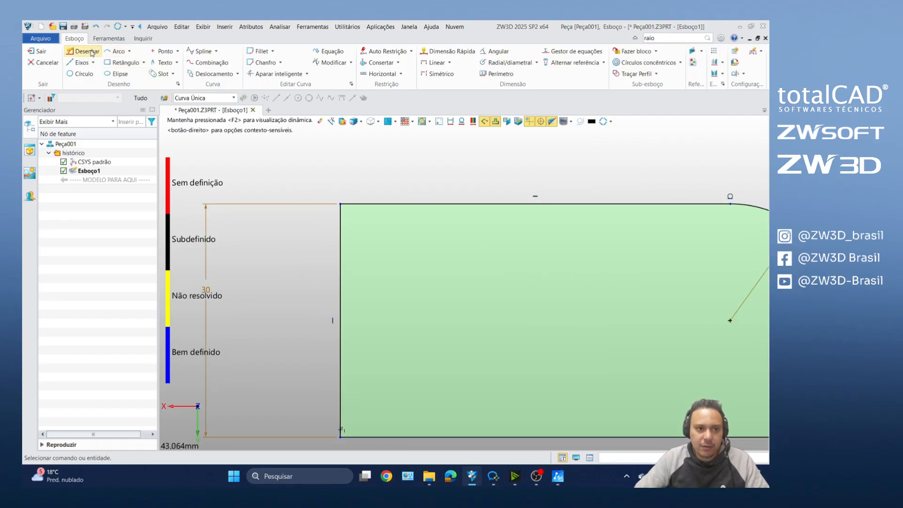
click(125, 63)
scroll(357, 221, up, 5)
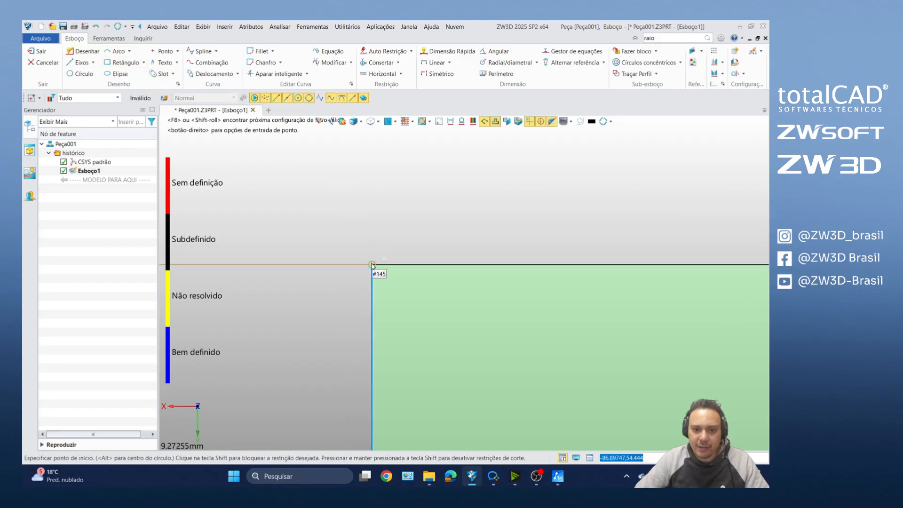
click(372, 264)
key(Escape)
scroll(335, 240, down, 10)
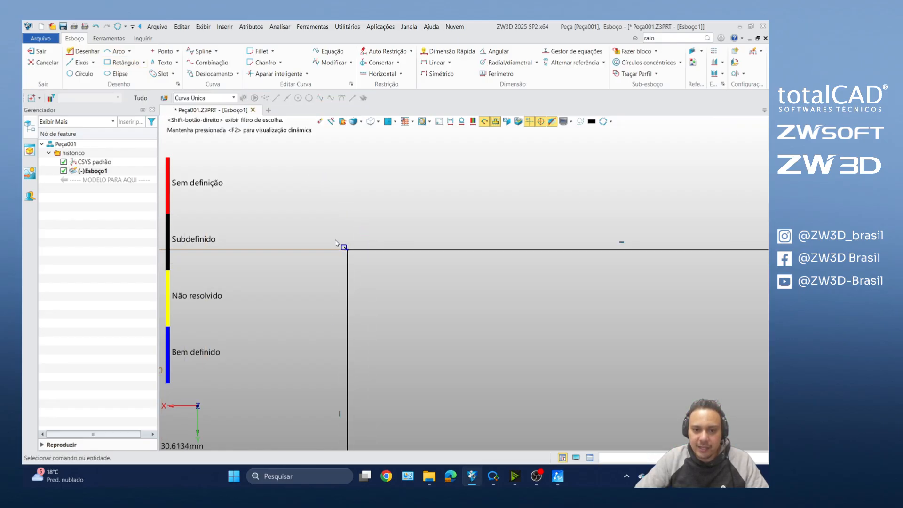
scroll(344, 251, up, 3)
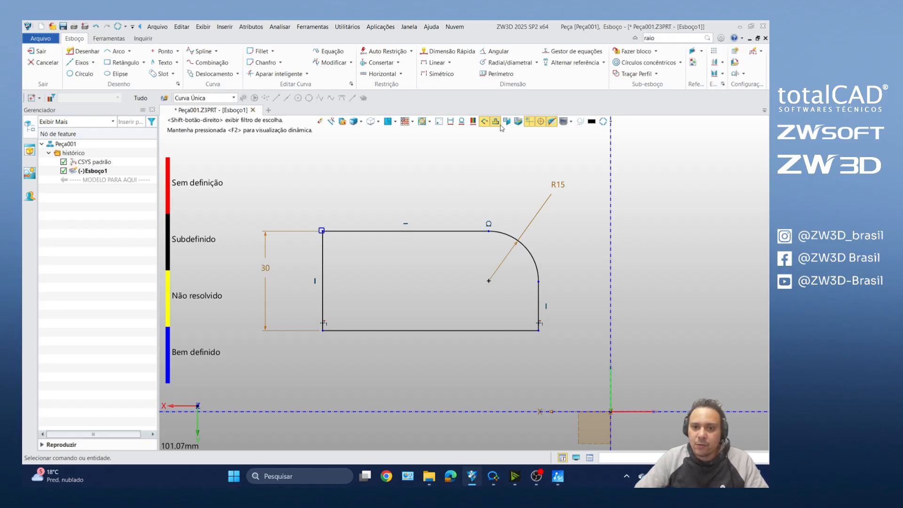
Step: Turn the open-end markers off and on again and delete the short diagonal line at the upper-left corner
click(485, 125)
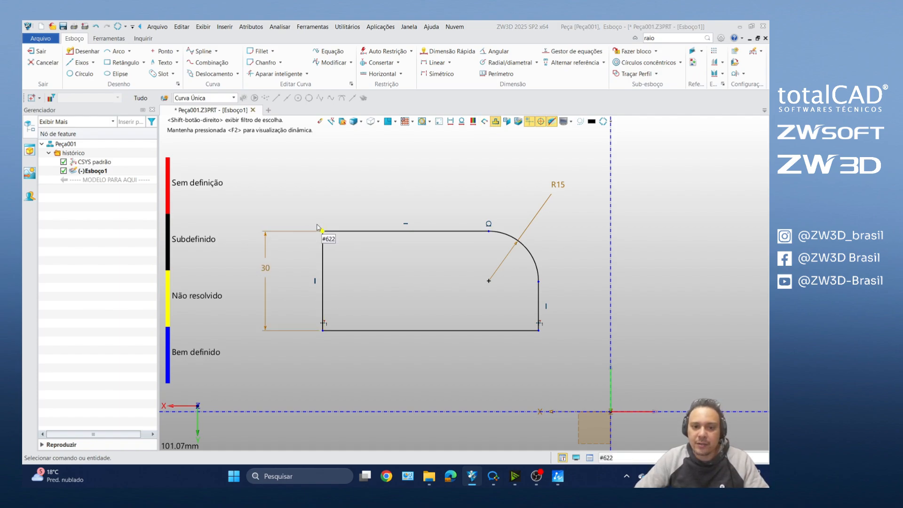
click(485, 124)
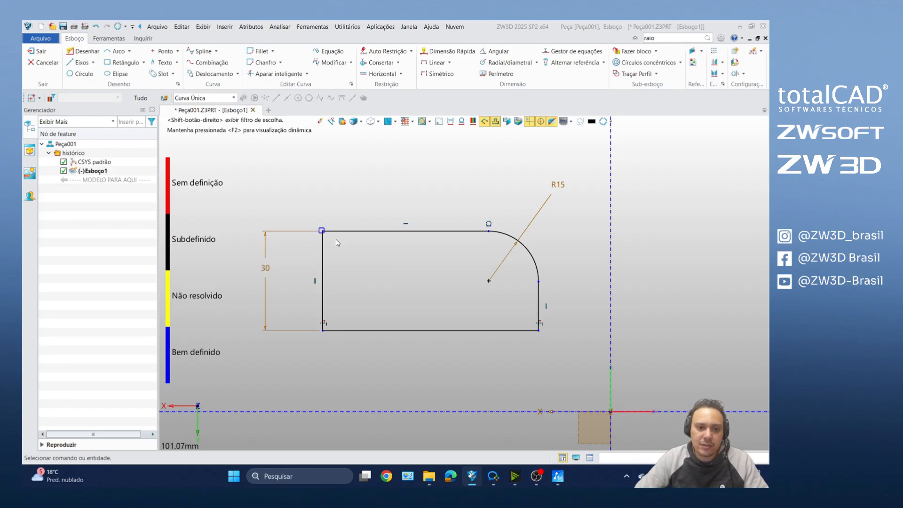
scroll(326, 238, up, 10)
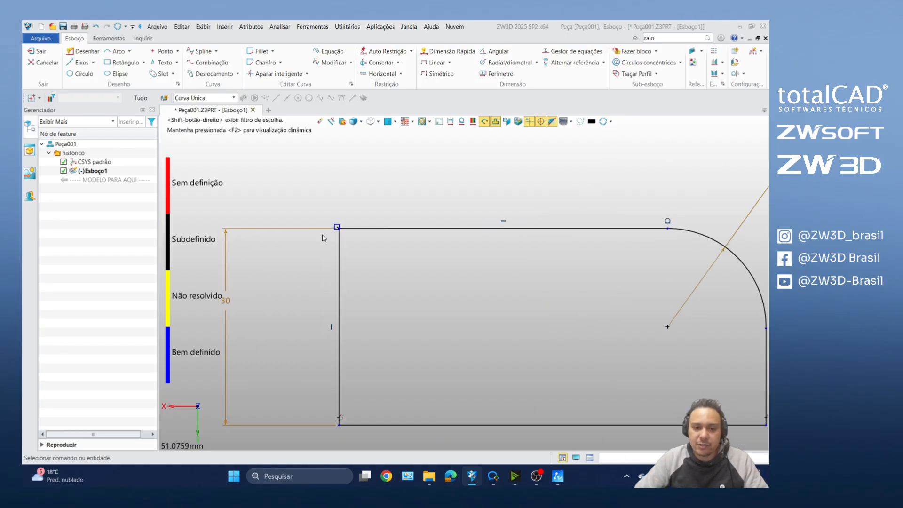
click(346, 222)
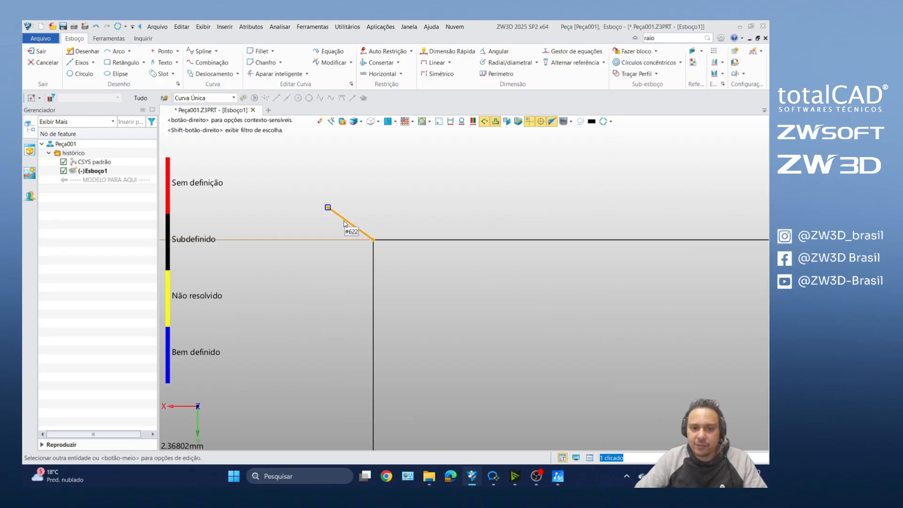
key(Delete)
scroll(337, 228, down, 10)
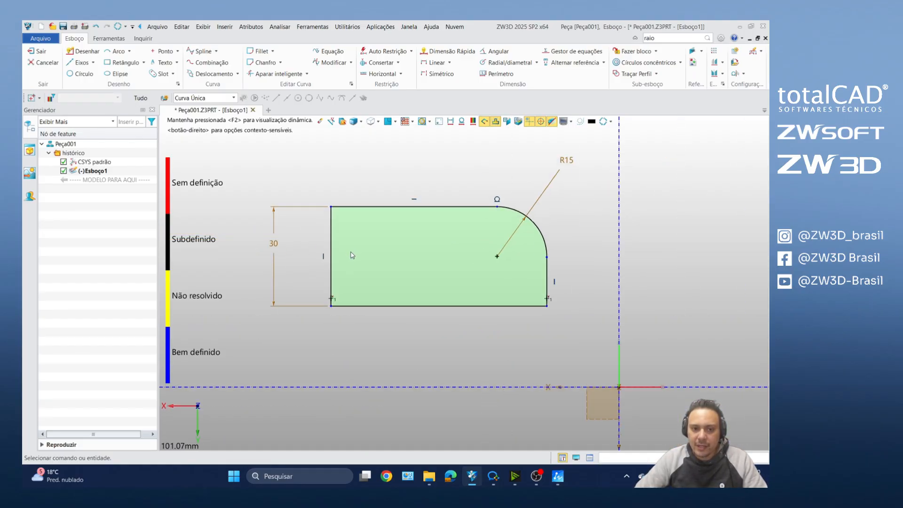
Step: Move the 30 mm height dimension closer to the profile and turn on the constraint-status colour display
drag(274, 244, 301, 248)
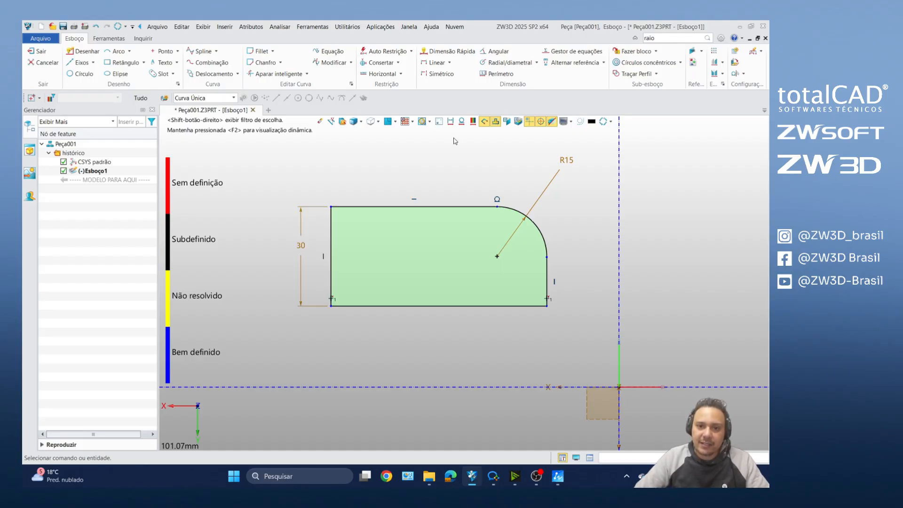
click(473, 122)
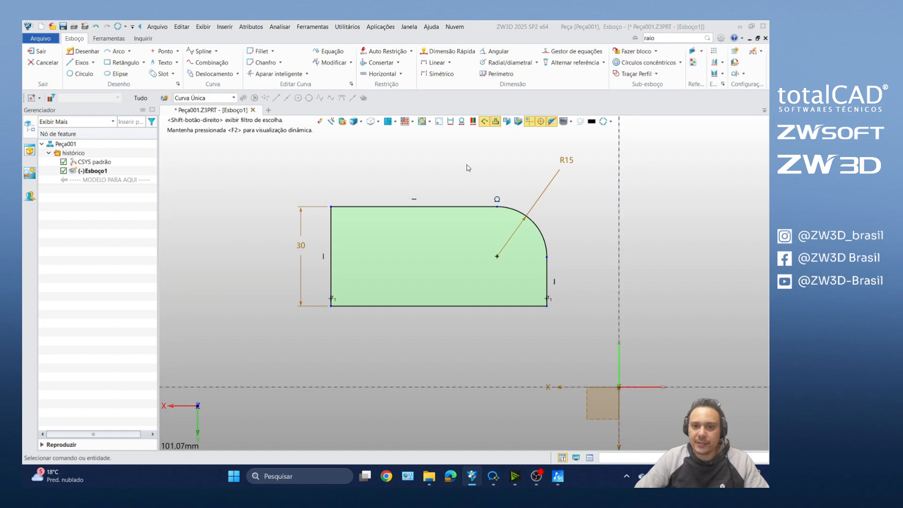
click(473, 122)
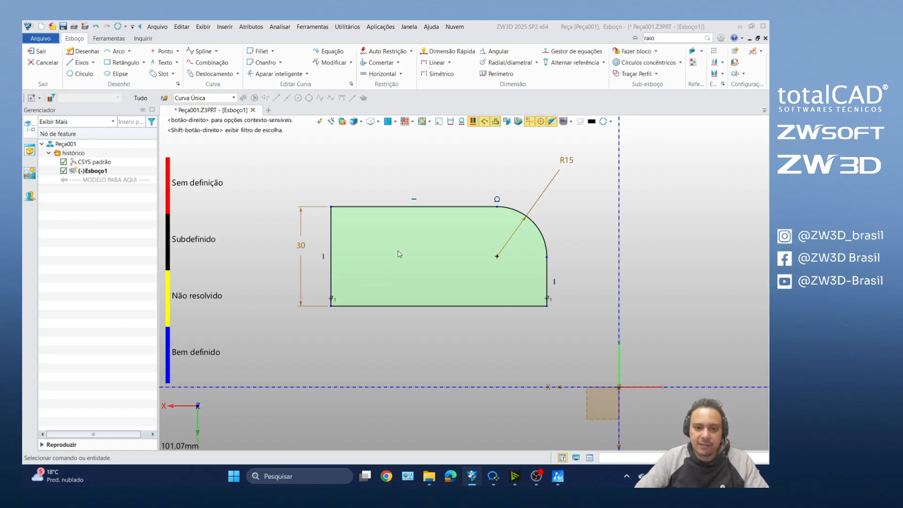
Step: Shift the profile's edges and corner arc slightly to test which geometry can still move
mouse_move(399, 207)
mouse_down()
mouse_move(399, 182)
mouse_move(399, 199)
mouse_up()
mouse_move(335, 235)
mouse_down()
mouse_move(283, 236)
mouse_move(320, 234)
mouse_up()
mouse_move(375, 298)
mouse_down()
mouse_move(371, 275)
mouse_move(373, 306)
mouse_up()
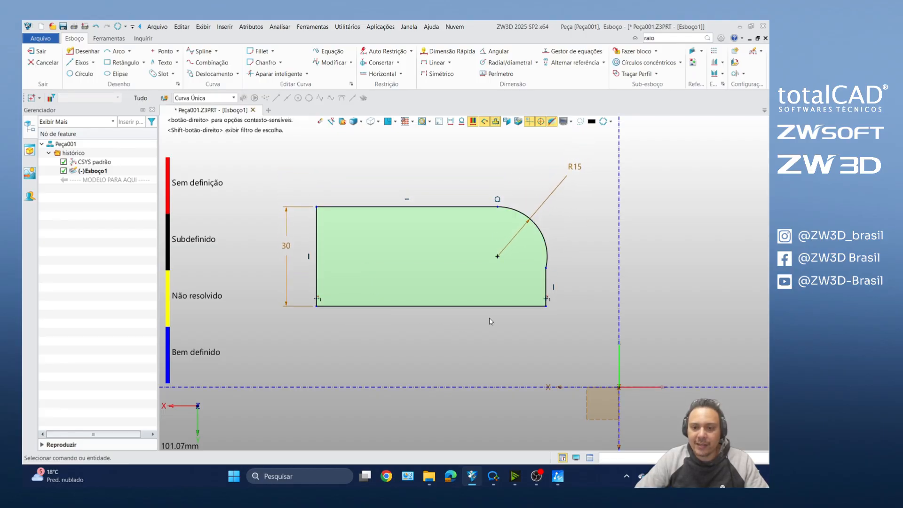
drag(547, 285, 533, 270)
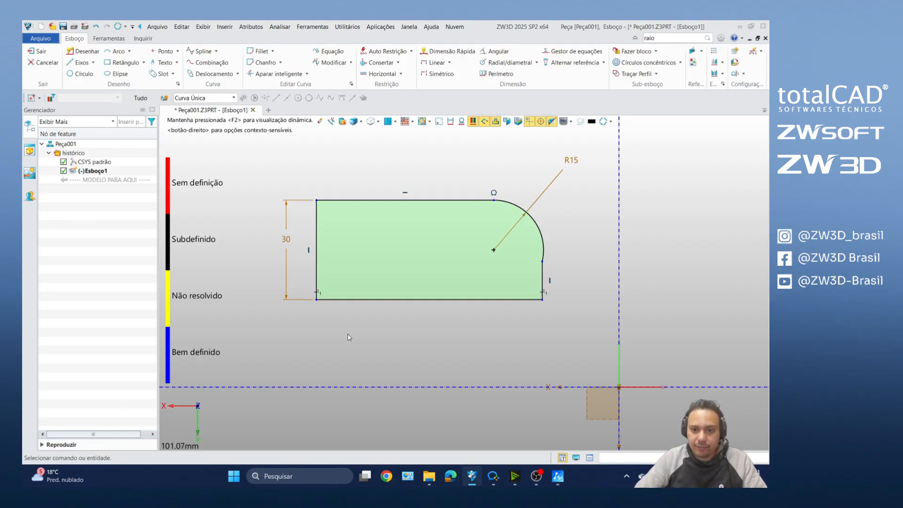
scroll(562, 231, up, 3)
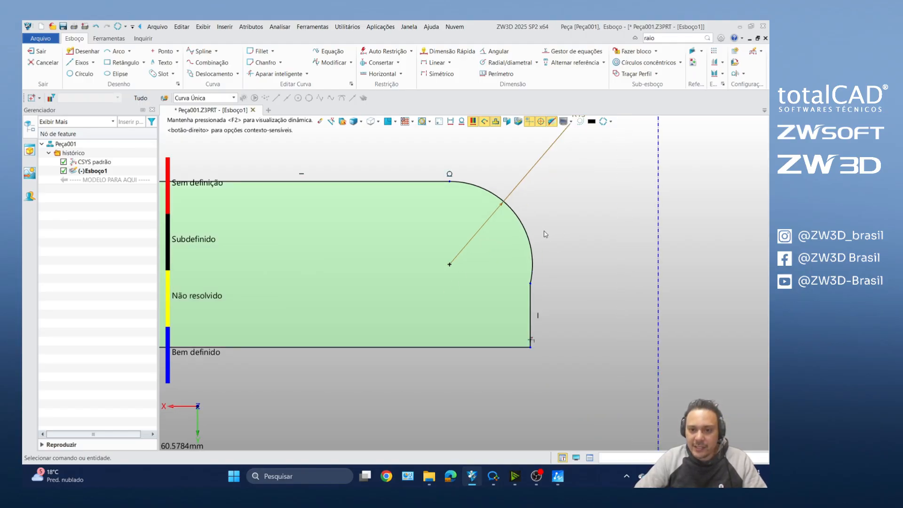
mouse_move(533, 238)
mouse_down()
mouse_move(520, 237)
mouse_move(525, 244)
mouse_up()
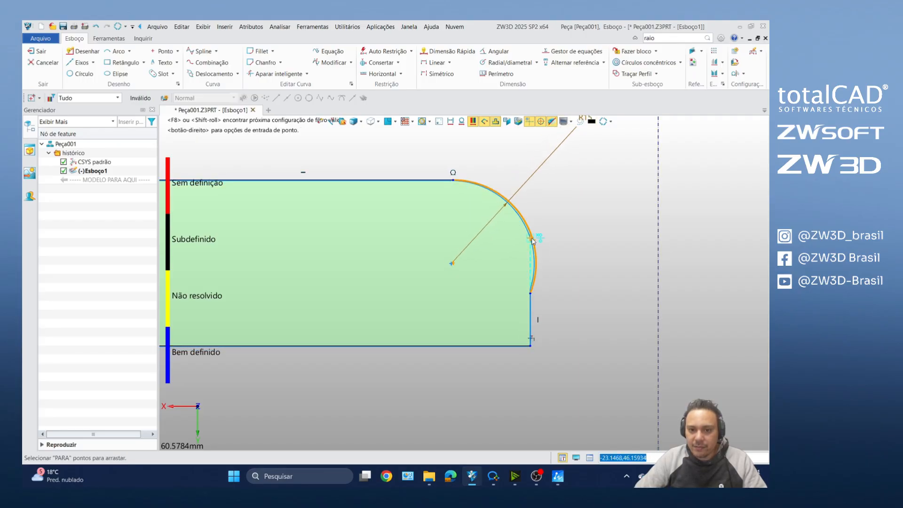
scroll(529, 275, up, 2)
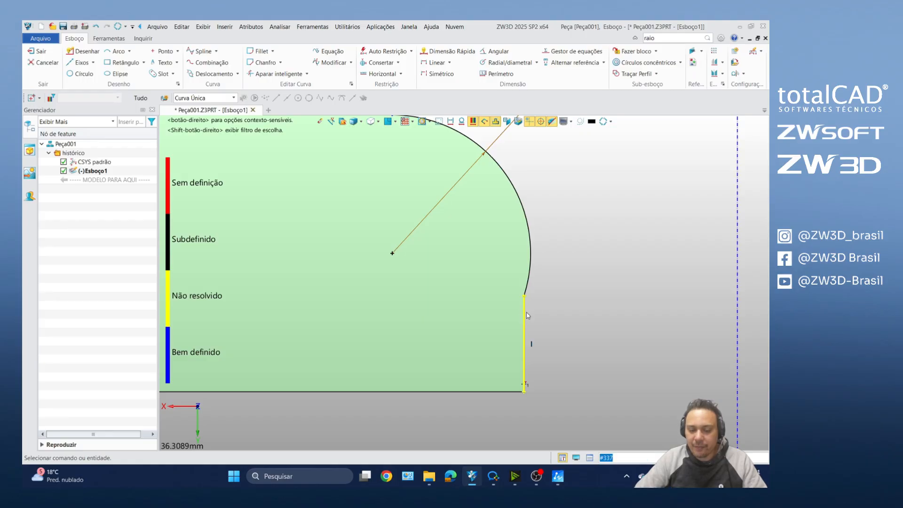
scroll(533, 314, down, 5)
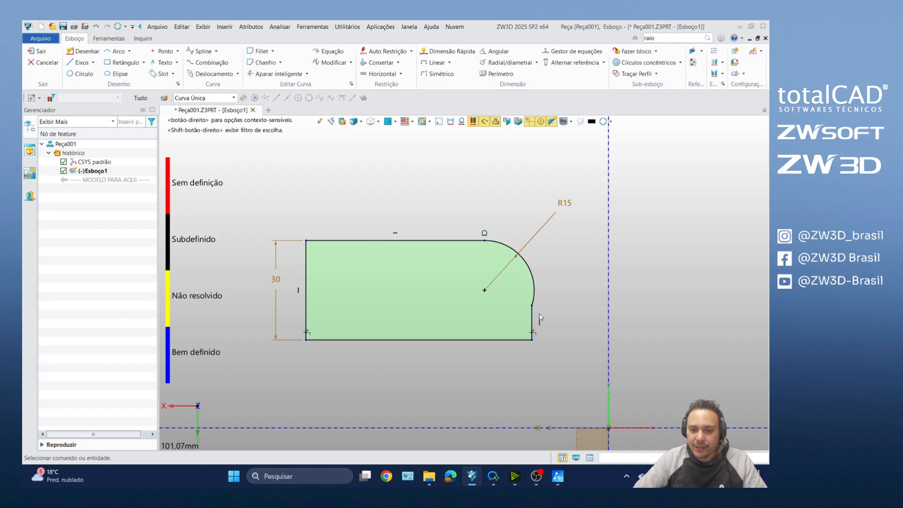
Step: Apply a tangent constraint between the corner arc and the profile's right vertical edge
scroll(540, 318, up, 4)
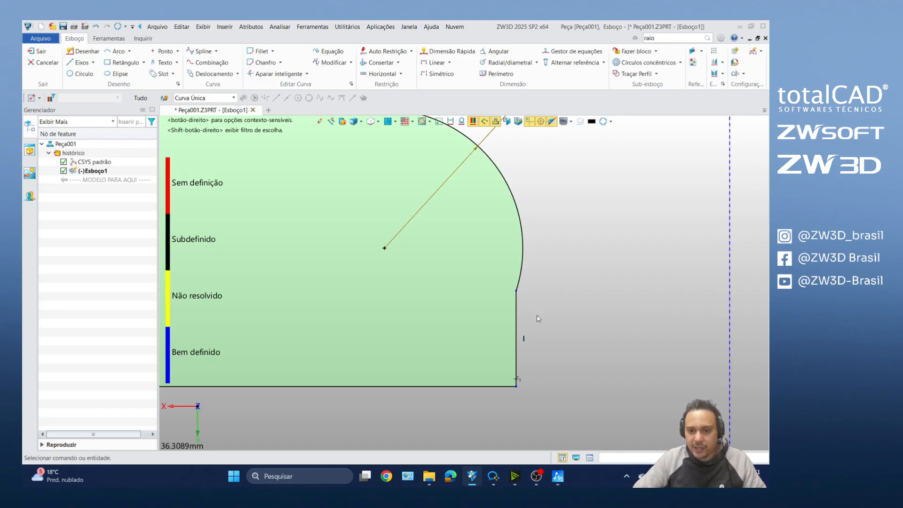
drag(508, 282, 509, 282)
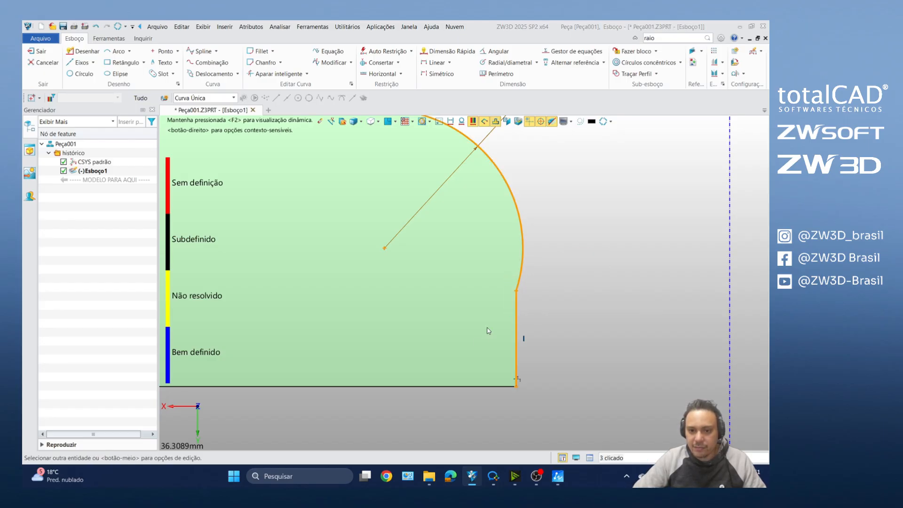
click(541, 308)
drag(534, 314, 506, 274)
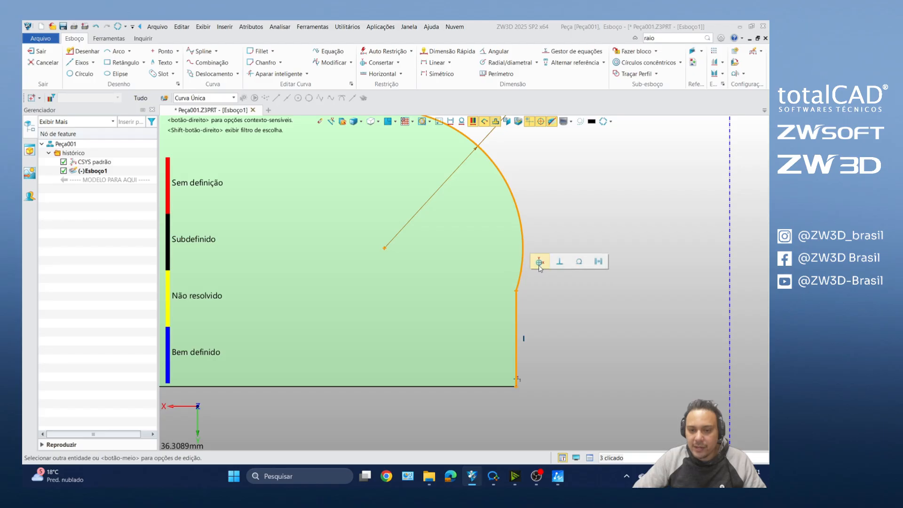
click(579, 262)
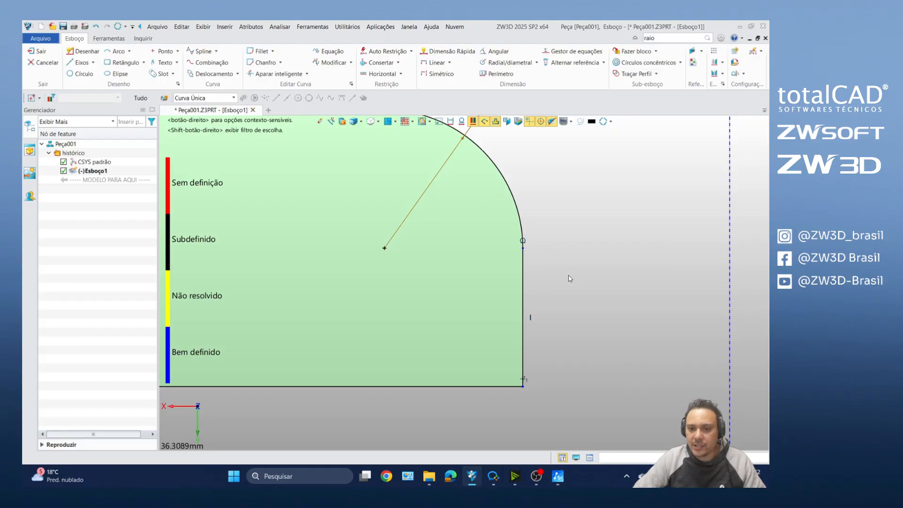
Step: Dimension the profile's bottom edge with Quick Dimension and set its length to 70 mm
scroll(571, 280, down, 2)
scroll(571, 280, down, 4)
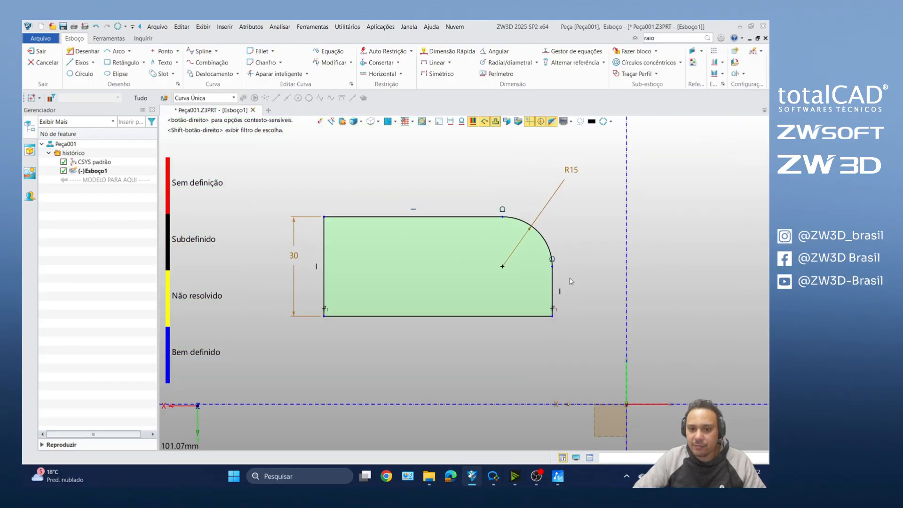
click(449, 51)
click(410, 315)
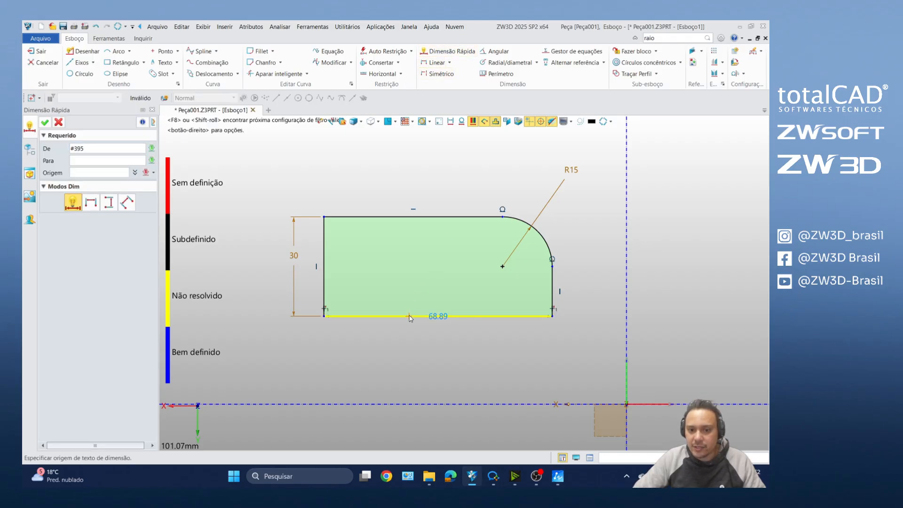
click(422, 352)
text(70)
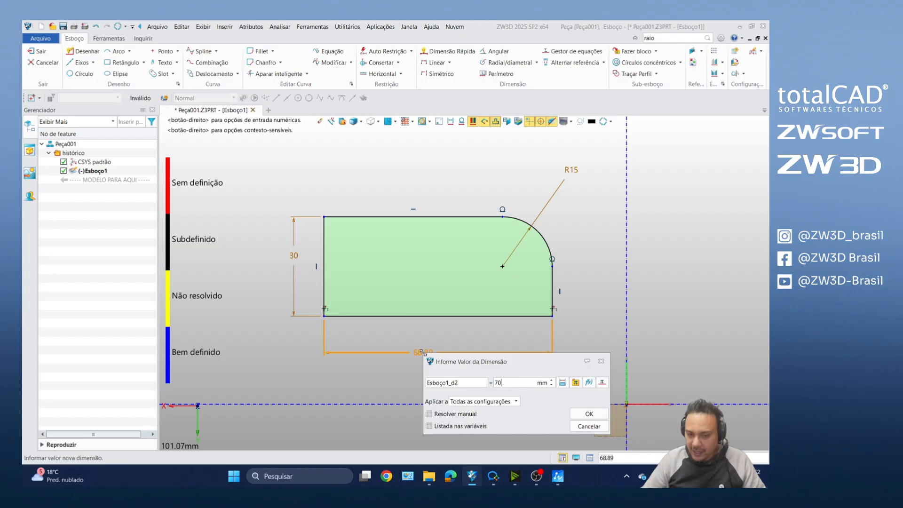
key(Return)
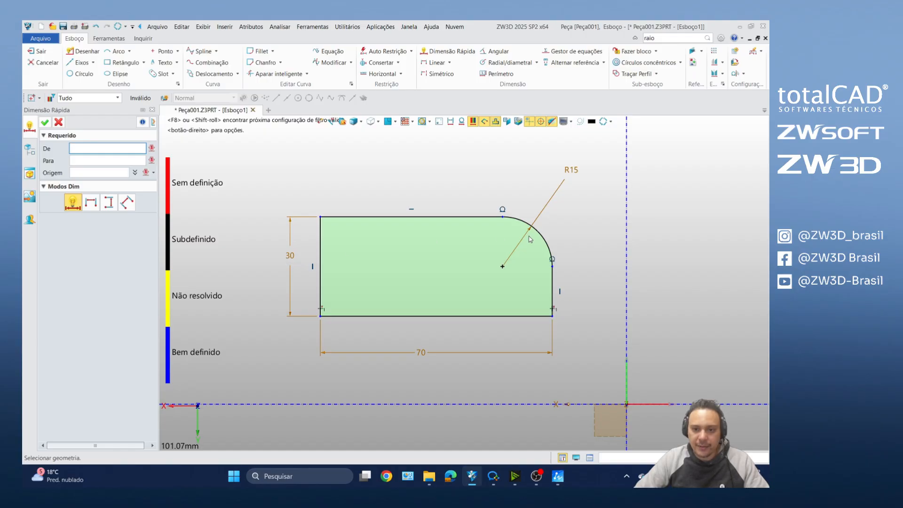
Step: Dimension the distance from the profile's right vertical edge to the vertical axis and set it to 30 mm
click(546, 240)
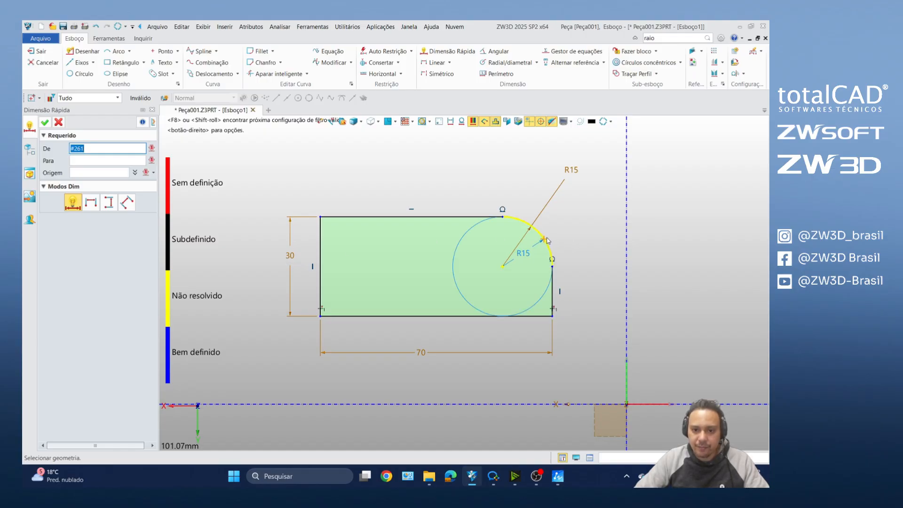
click(547, 240)
scroll(546, 241, down, 3)
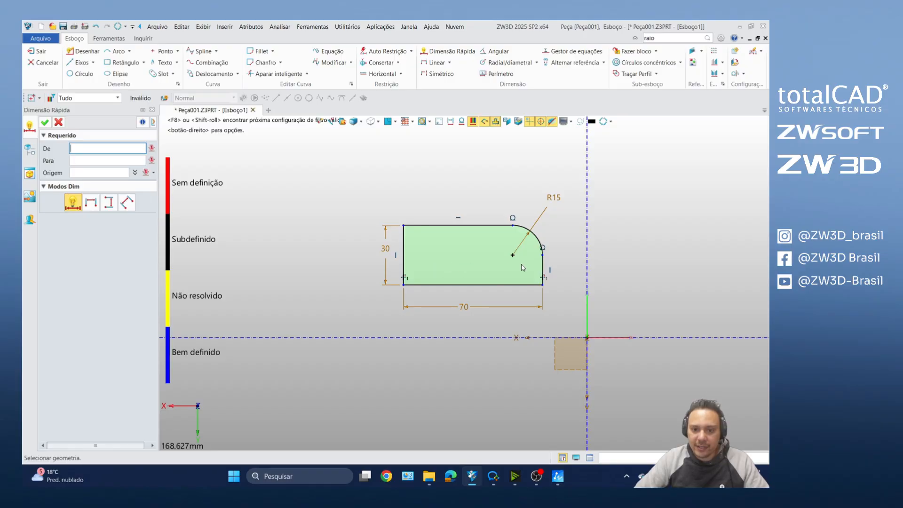
scroll(540, 268, up, 3)
click(545, 270)
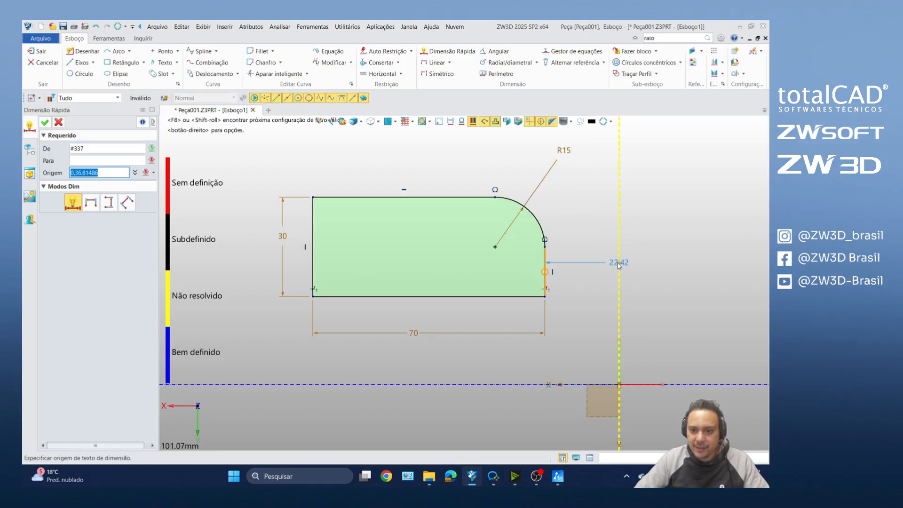
click(596, 292)
text(30)
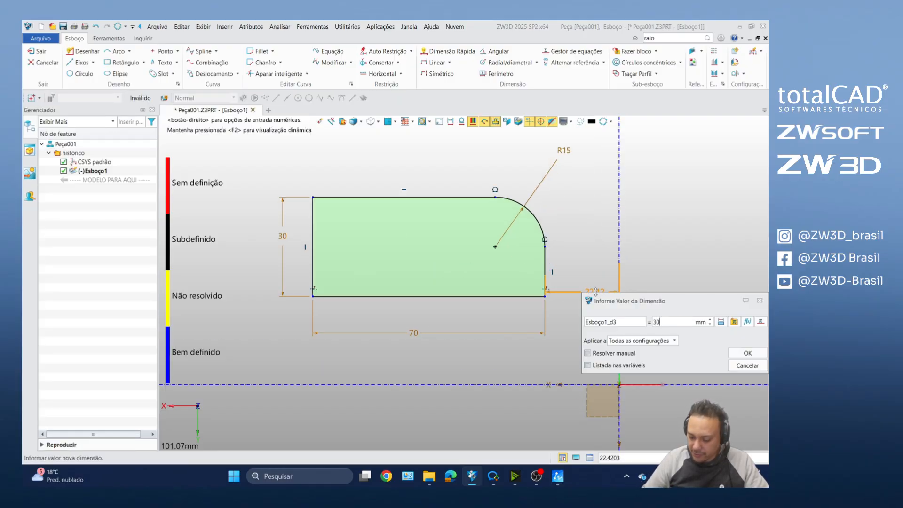
key(Return)
Step: Dimension the distance from the profile's bottom edge to the horizontal axis and set it to 30 mm
click(497, 296)
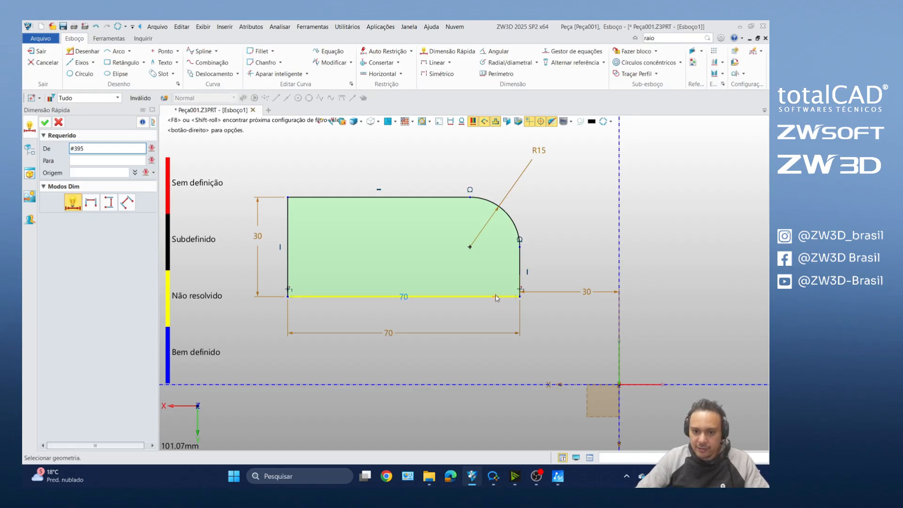
click(522, 385)
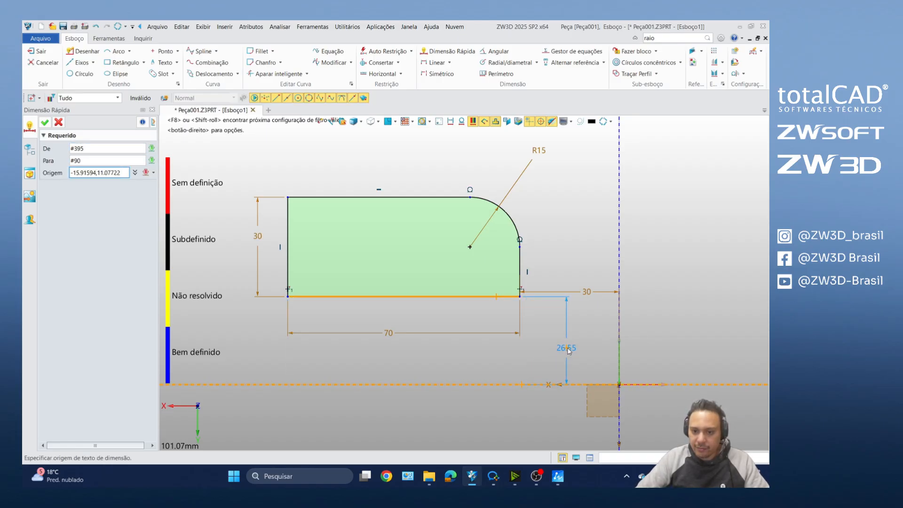
click(569, 351)
text(30)
key(Return)
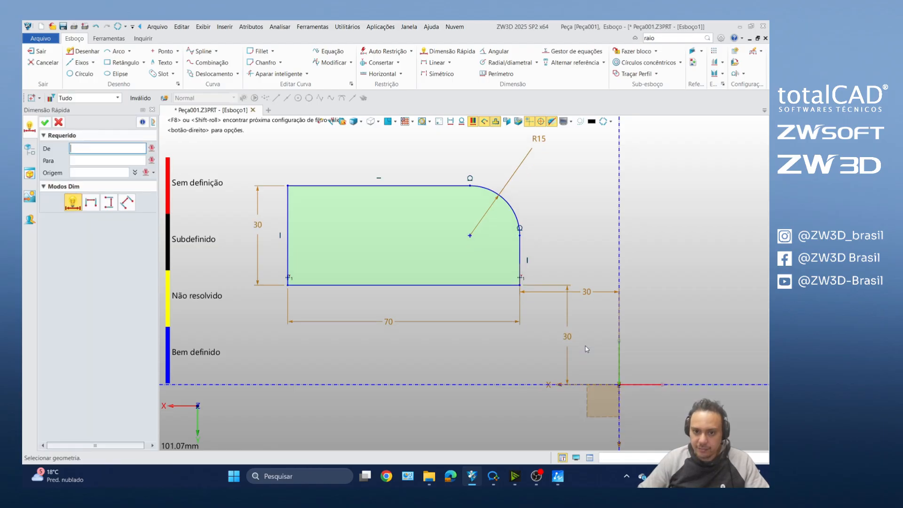
scroll(557, 313, down, 3)
scroll(482, 296, up, 2)
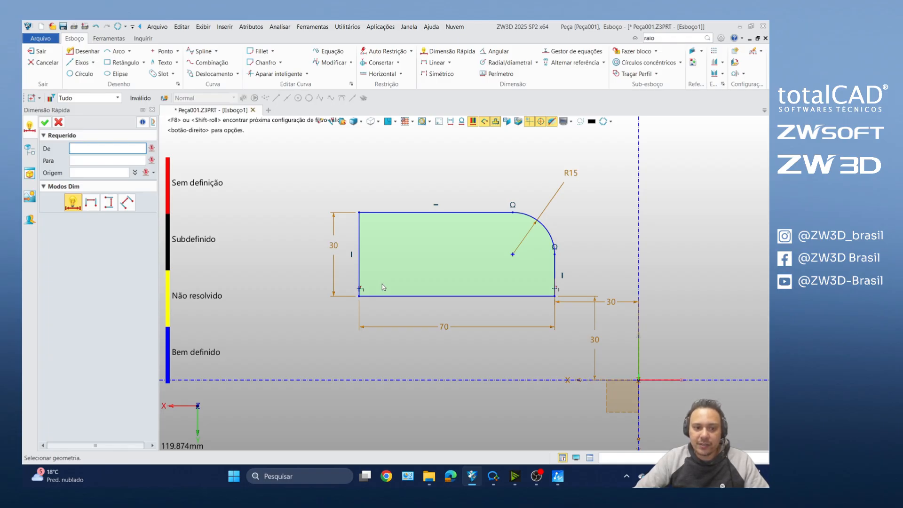
Step: Test the profile's degrees of freedom by trying to move its bottom edge and the rounded corner arc
key(Escape)
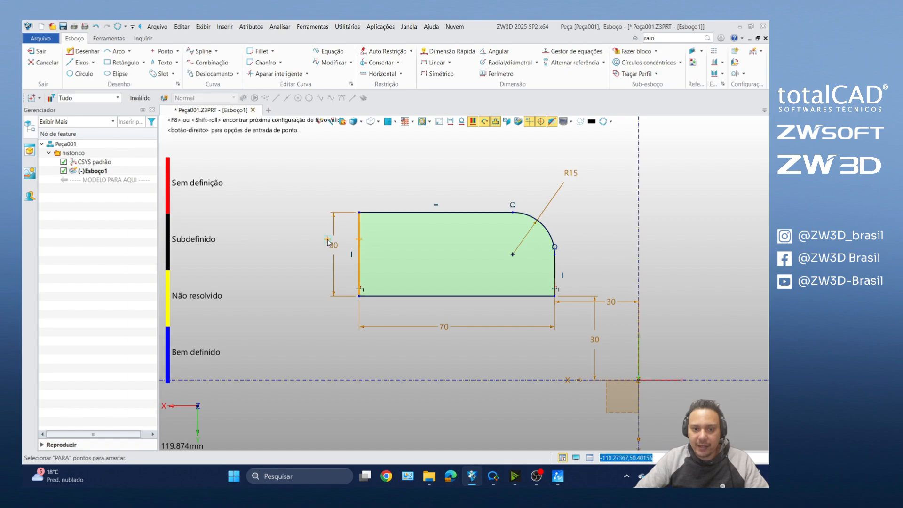
drag(459, 297, 470, 309)
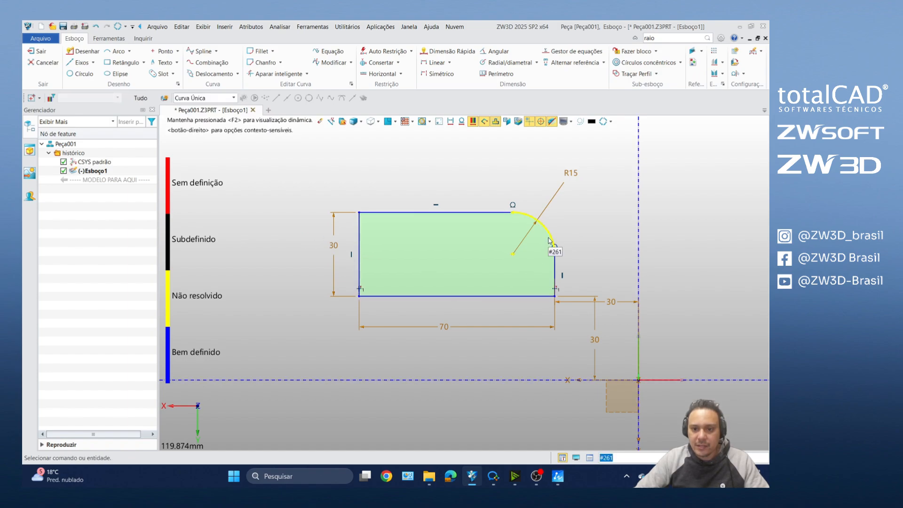
drag(549, 234, 560, 222)
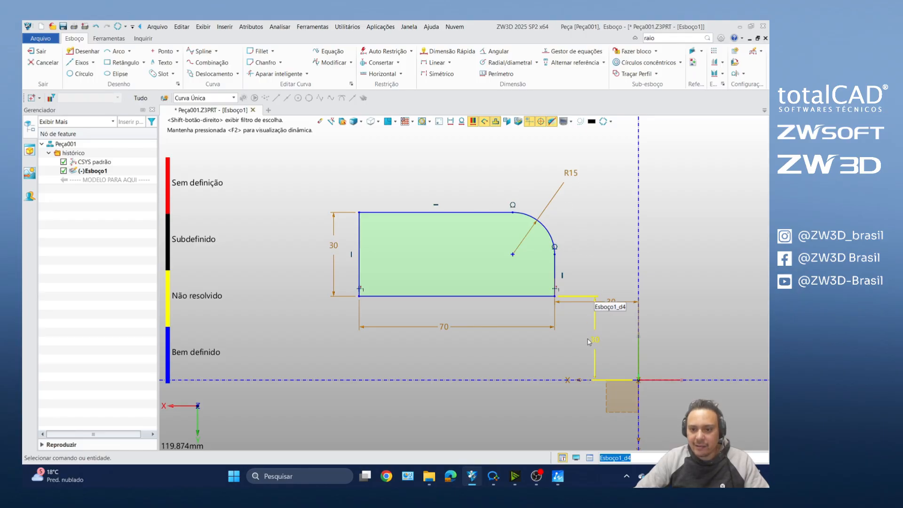
Step: Reposition the vertical 30 mm offset dimension closer to the profile and the horizontal one up beside the profile's right vertical edge
drag(595, 340, 572, 345)
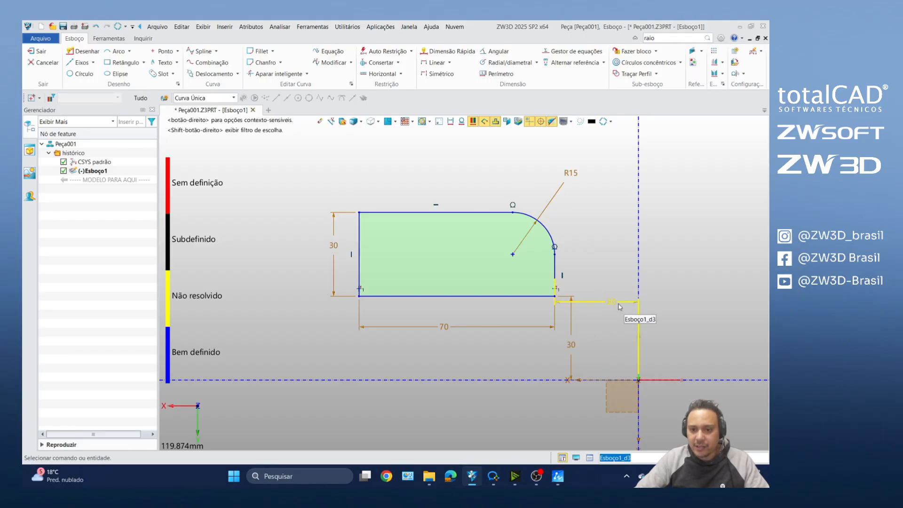
drag(613, 304, 616, 270)
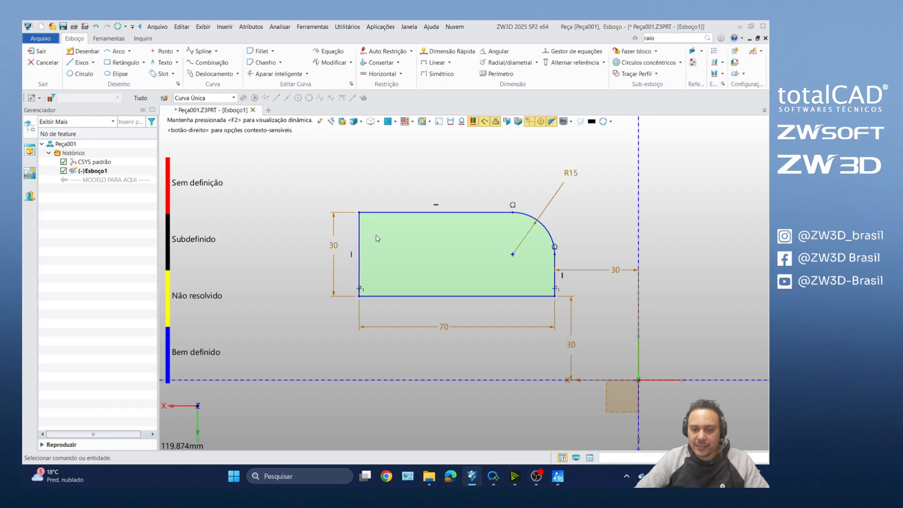
scroll(376, 229, down, 2)
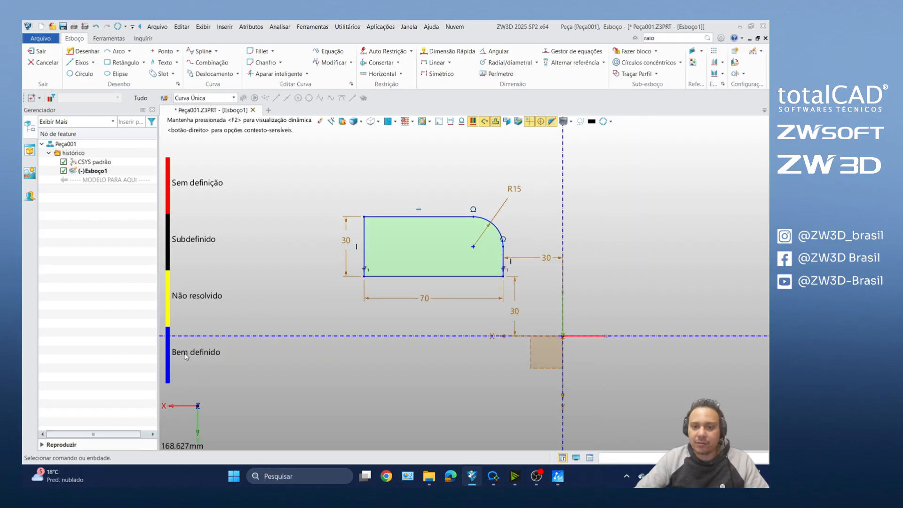
scroll(388, 232, up, 1)
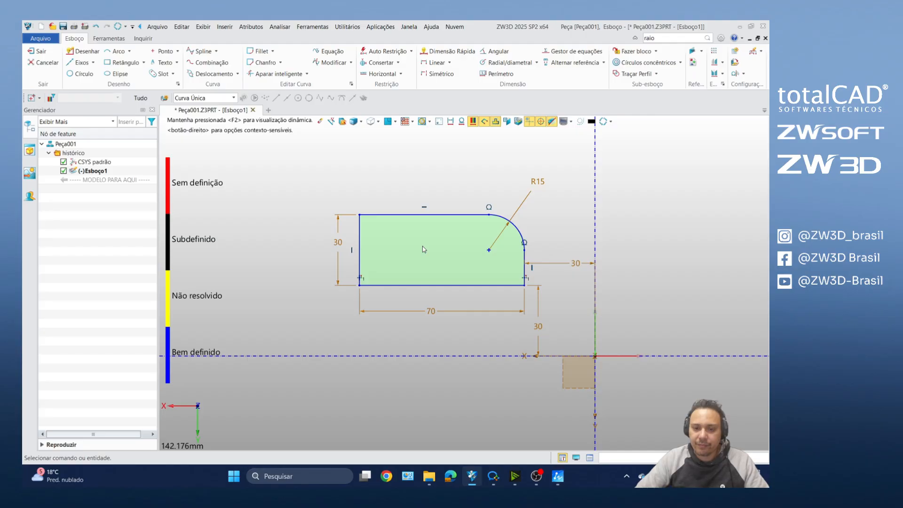
scroll(388, 194, up, 3)
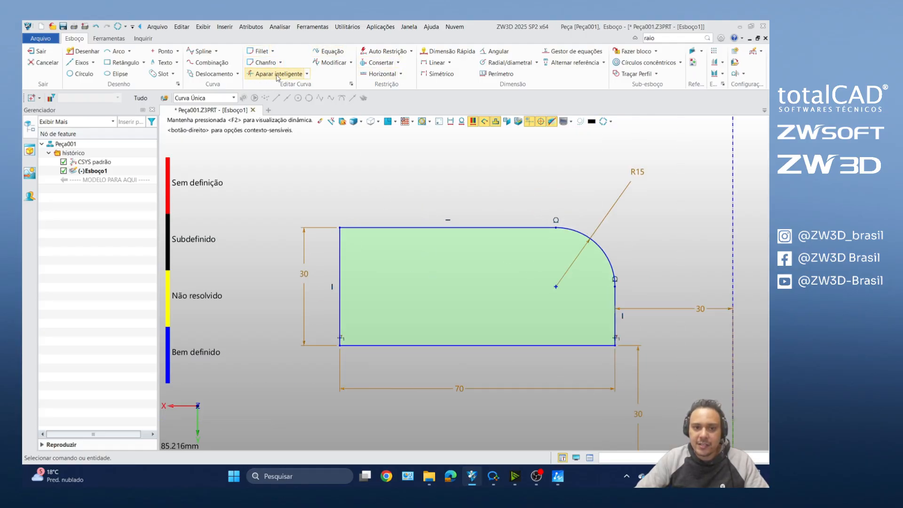
click(307, 75)
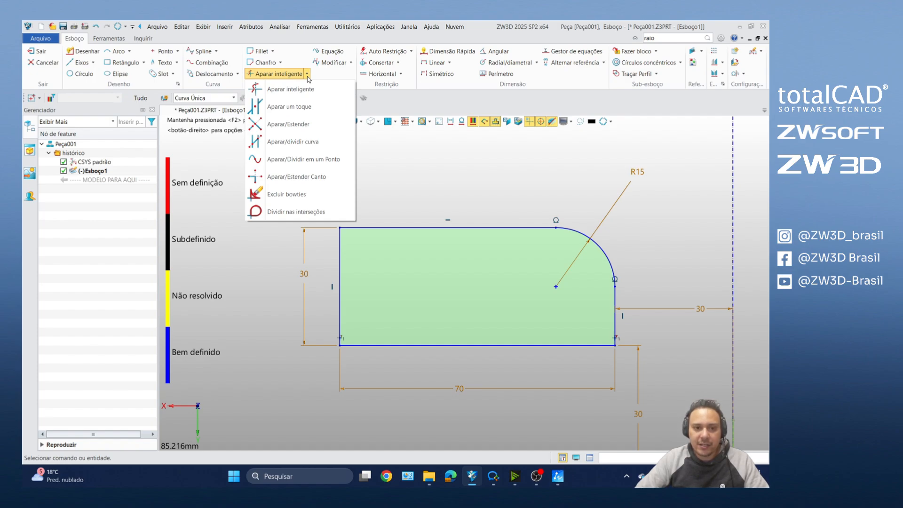
click(444, 184)
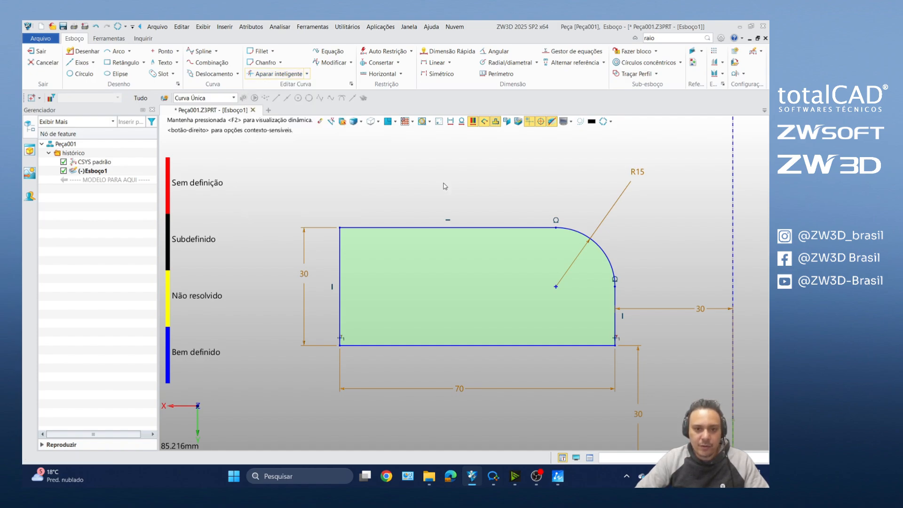
scroll(462, 210, down, 5)
scroll(462, 221, up, 4)
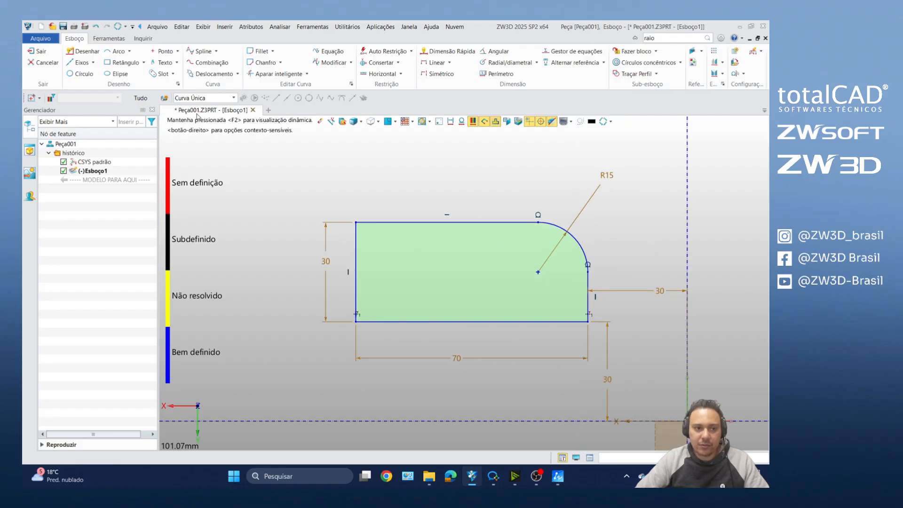
Step: Draw two connected slanted lines forming a V through the profile, with their ends beyond its top and bottom edges
click(81, 51)
click(488, 276)
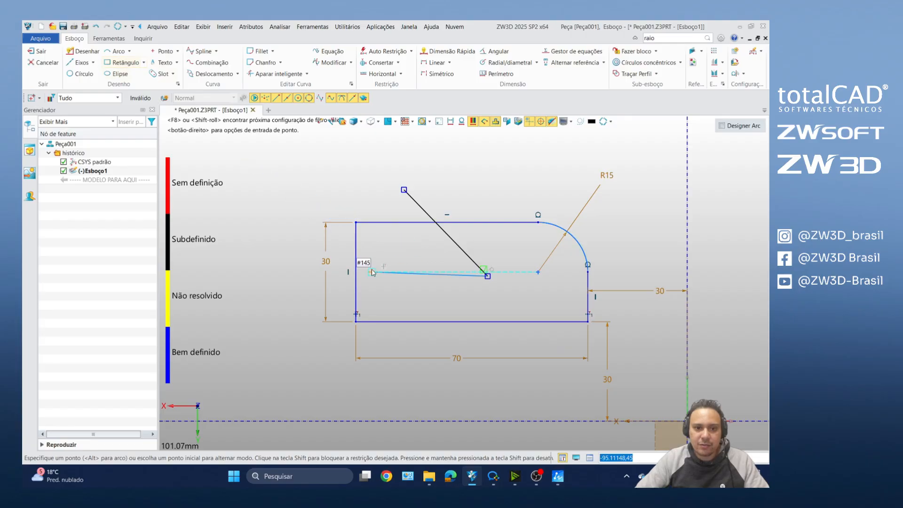
click(403, 344)
middle_click(361, 345)
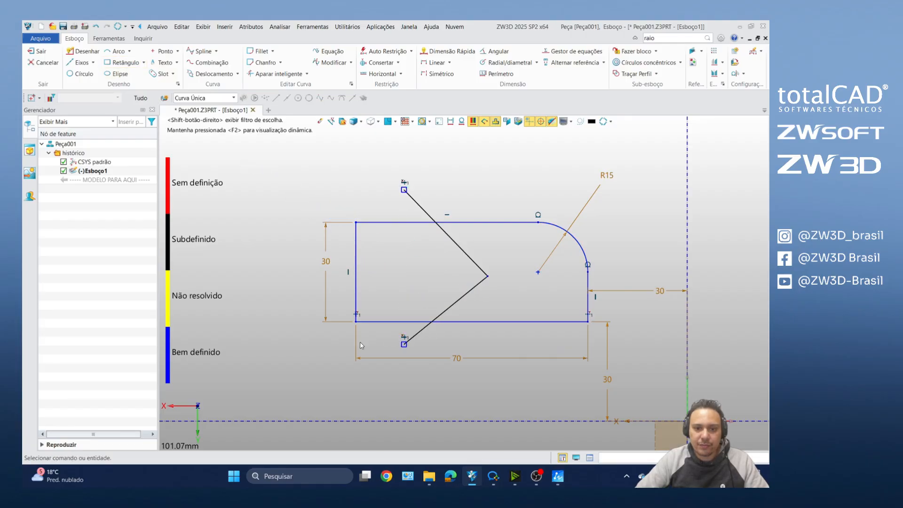
Step: Trim the V's overhang above the top edge with the smart trim and its overhang below the bottom edge with the one-touch trim
click(277, 75)
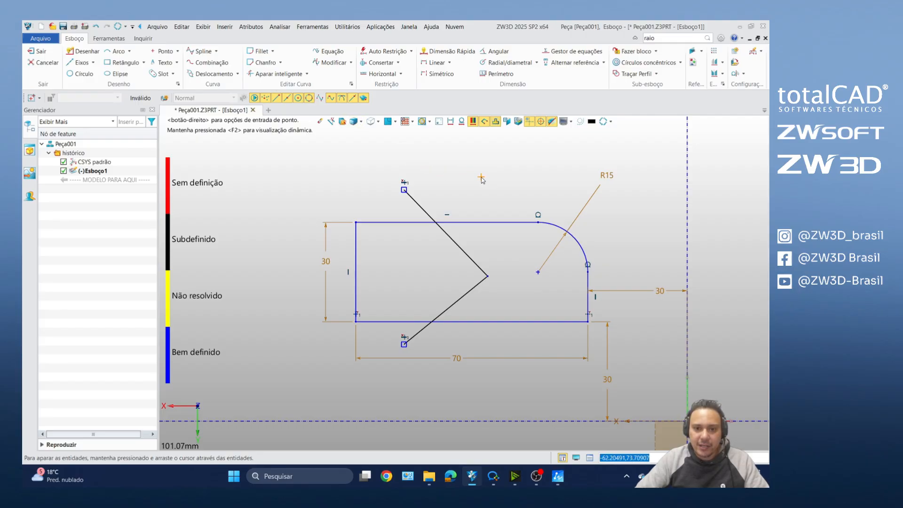
drag(481, 177, 372, 205)
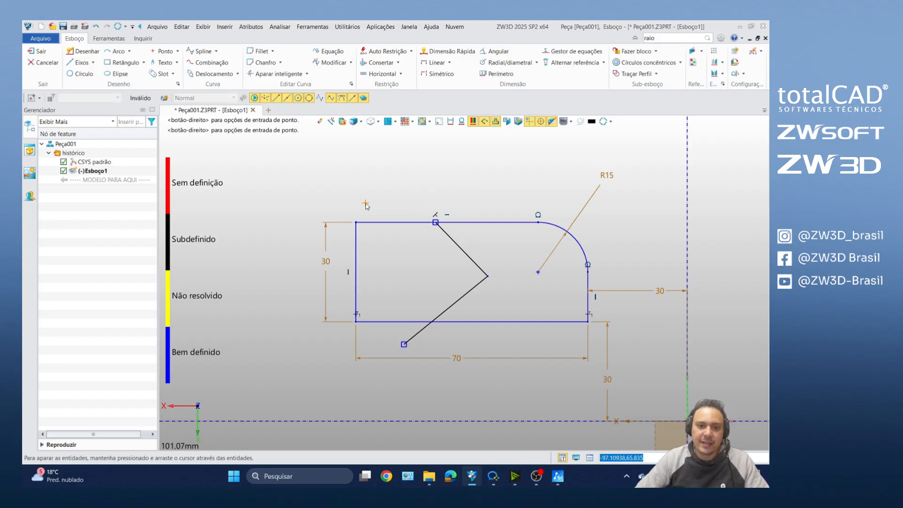
click(307, 74)
click(290, 107)
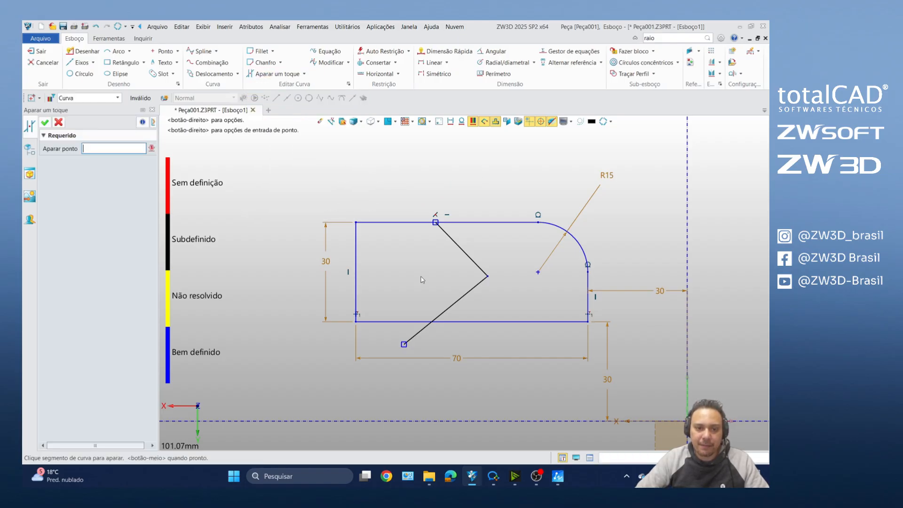
scroll(423, 358, up, 5)
scroll(404, 303, down, 2)
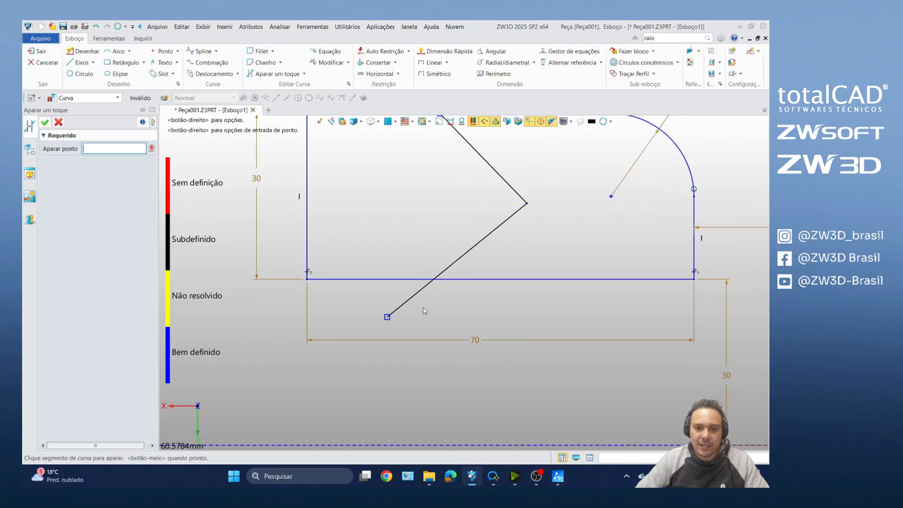
click(420, 297)
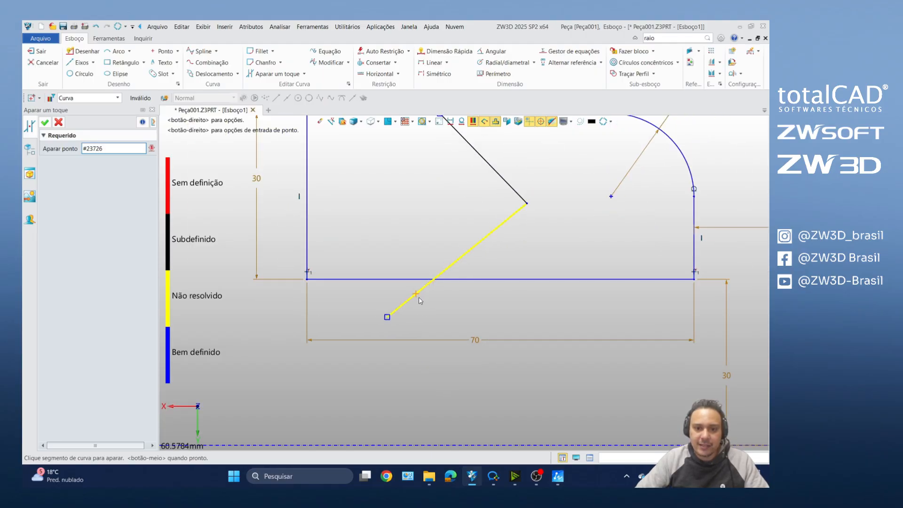
scroll(423, 323, down, 2)
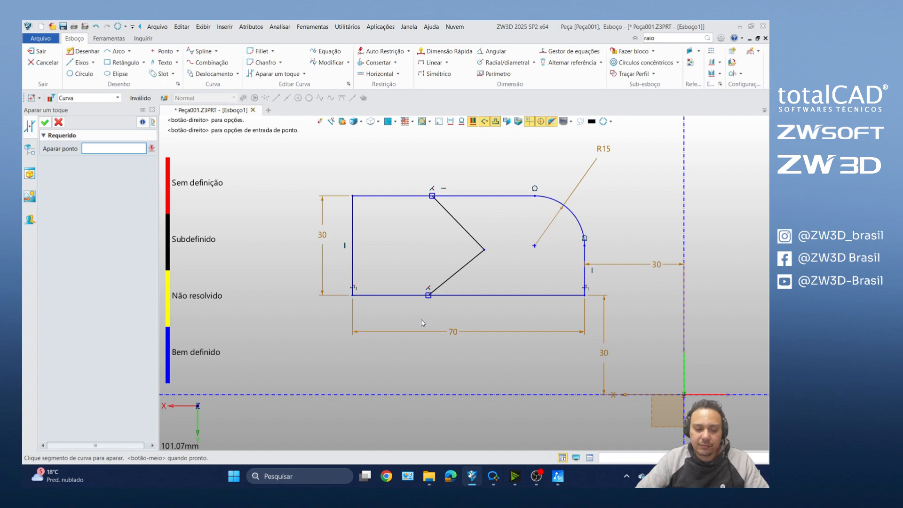
key(Escape)
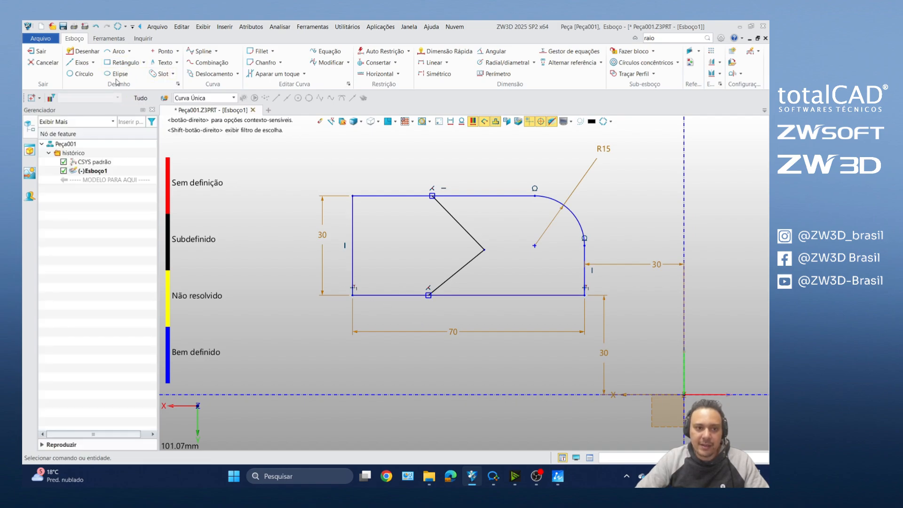
Step: Draw a separate horizontal line above the profile
click(81, 51)
scroll(378, 297, down, 2)
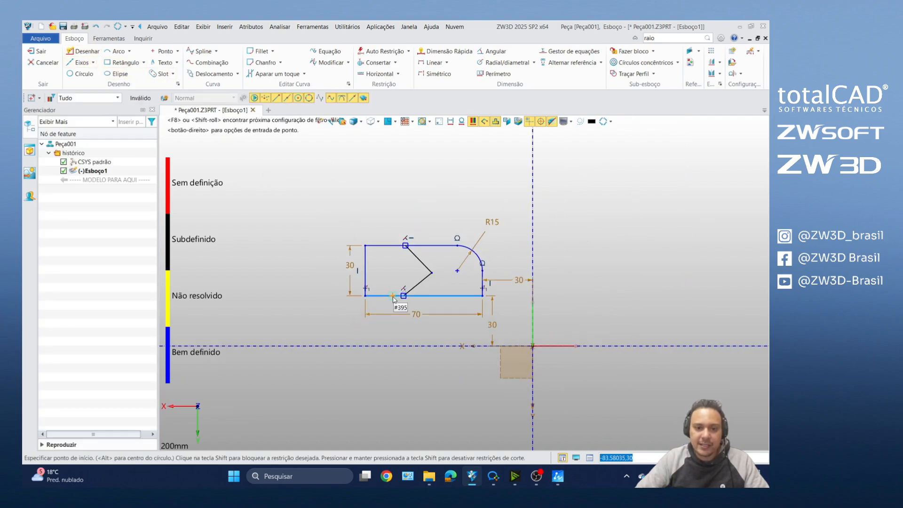
click(286, 164)
click(425, 164)
key(Escape)
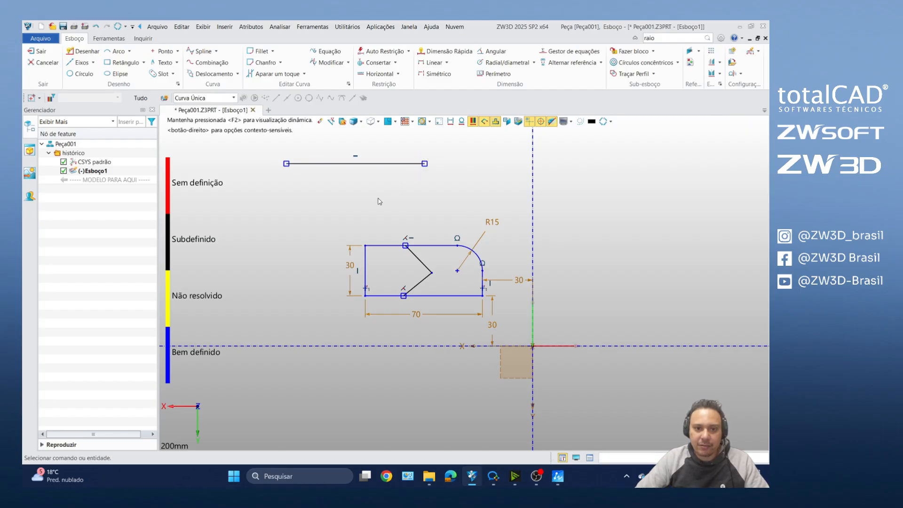
Step: Draw a short vertical line between the new horizontal line and the profile, touching neither
middle_click(348, 225)
click(355, 216)
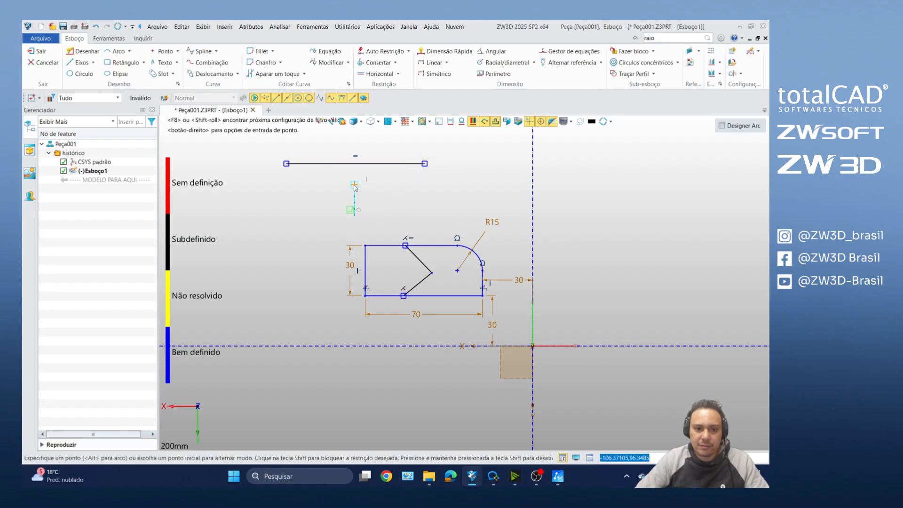
click(355, 185)
middle_click(355, 184)
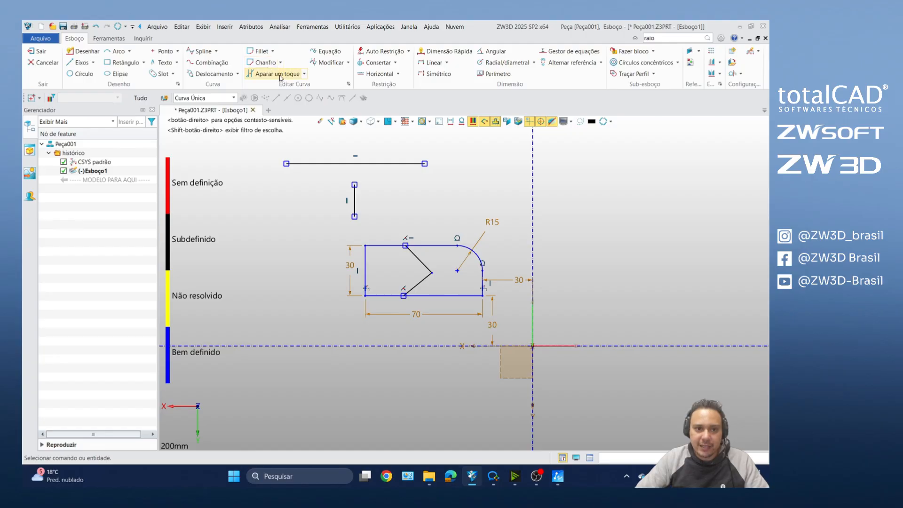
Step: Extend the short vertical line up to the horizontal line above it with the Trim/Extend command
click(304, 75)
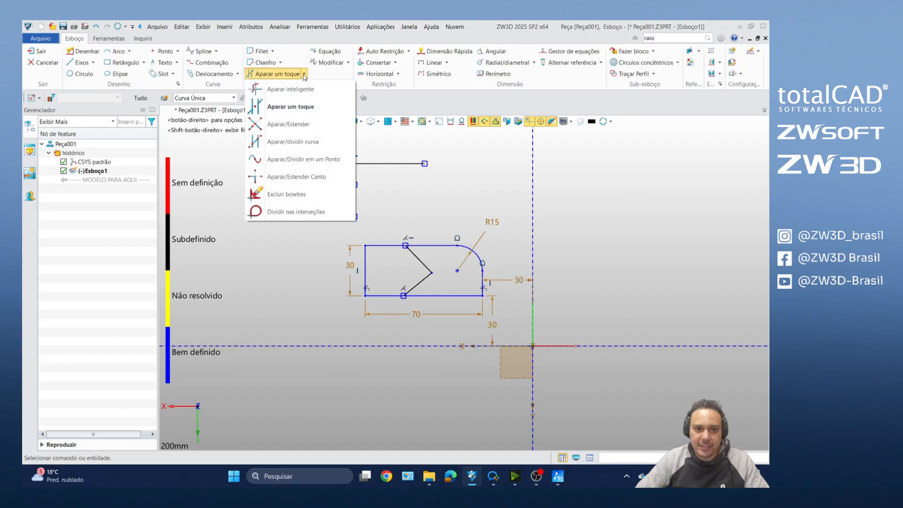
click(301, 125)
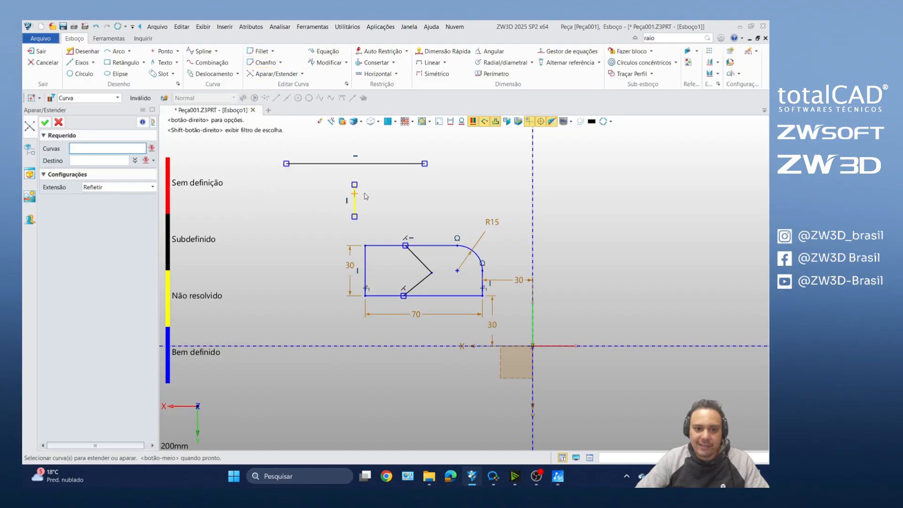
scroll(366, 191, up, 3)
click(345, 190)
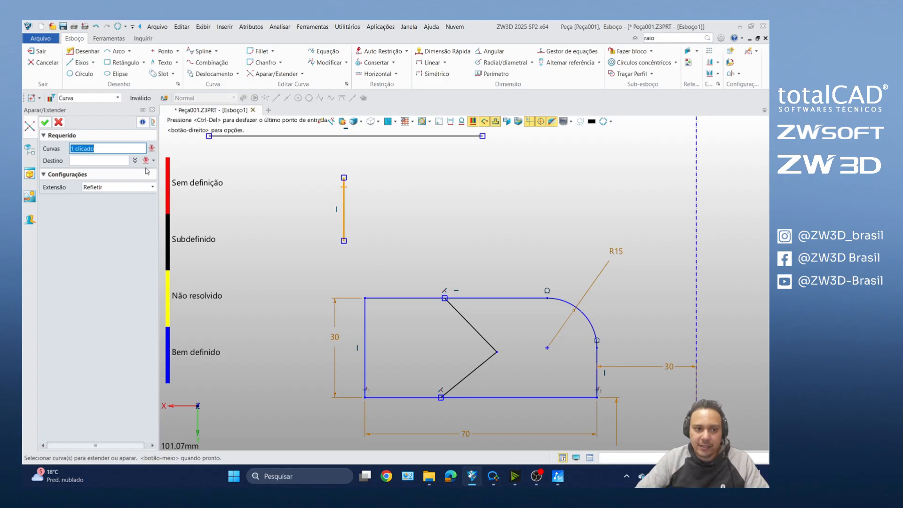
middle_click(229, 183)
scroll(254, 202, down, 3)
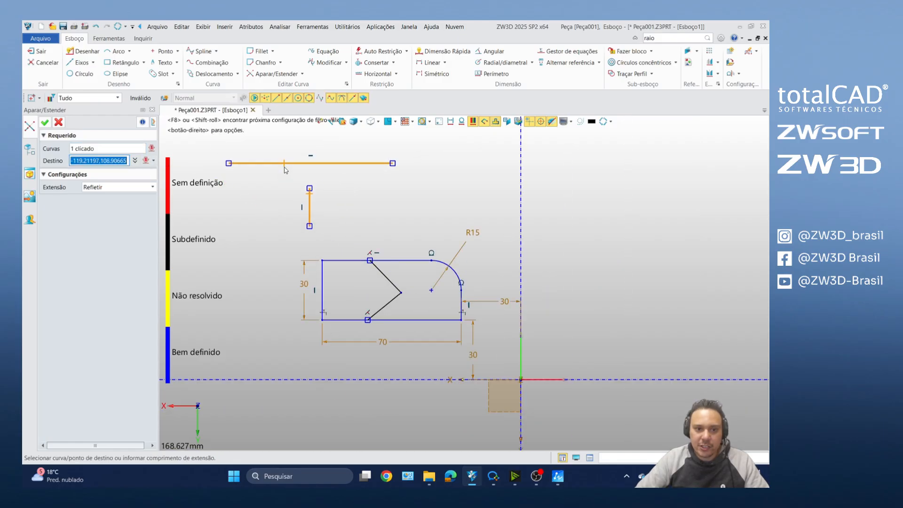
click(285, 167)
scroll(282, 231, down, 3)
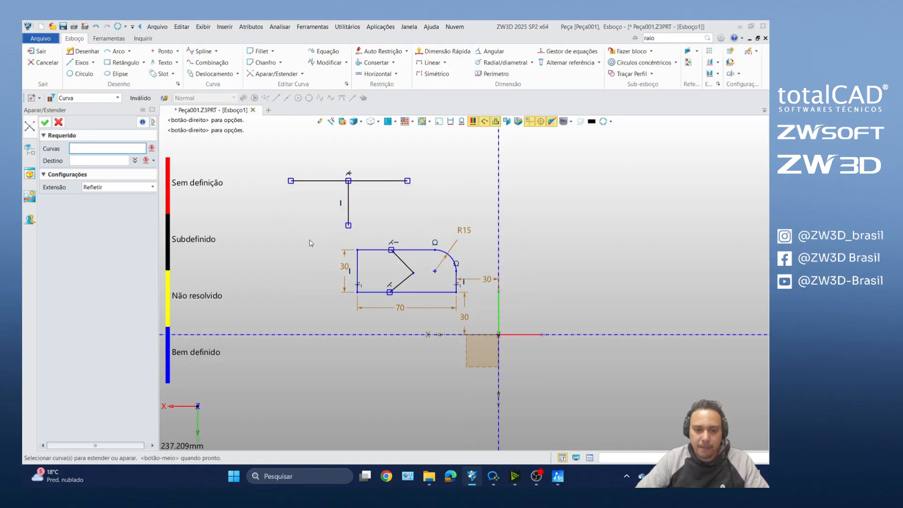
key(Escape)
Step: Leave the Trim/Extend command, select the T's vertical and horizontal lines individually, and clear the selection
scroll(459, 255, down, 3)
scroll(378, 238, up, 3)
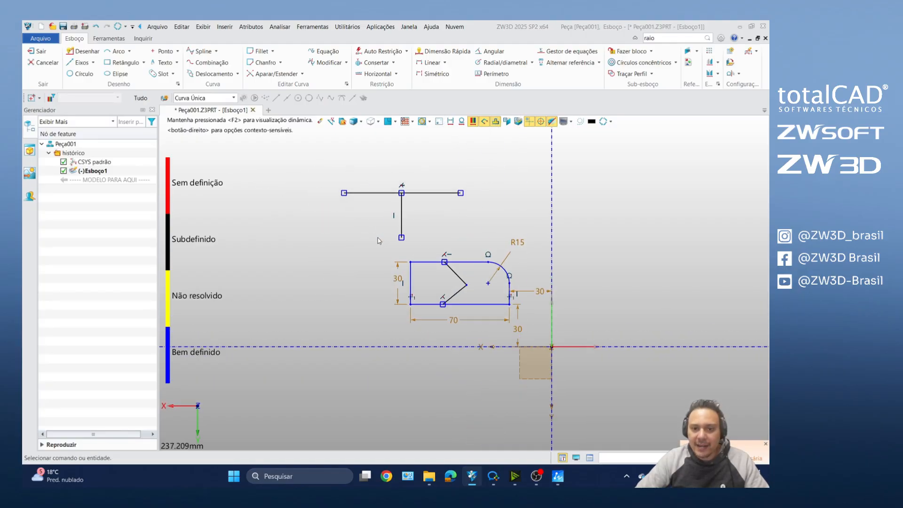
mouse_move(313, 174)
mouse_down()
mouse_move(385, 195)
mouse_move(477, 203)
mouse_move(493, 245)
mouse_move(485, 206)
mouse_up()
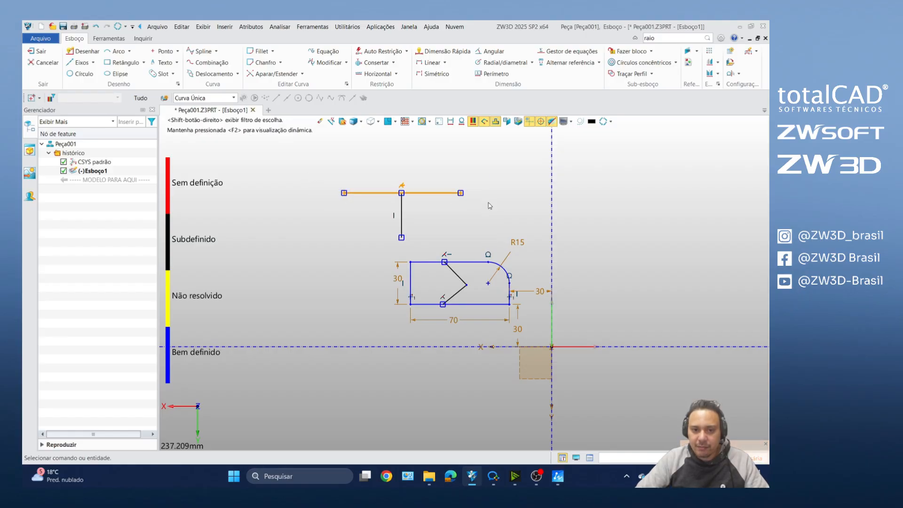
click(403, 214)
click(372, 193)
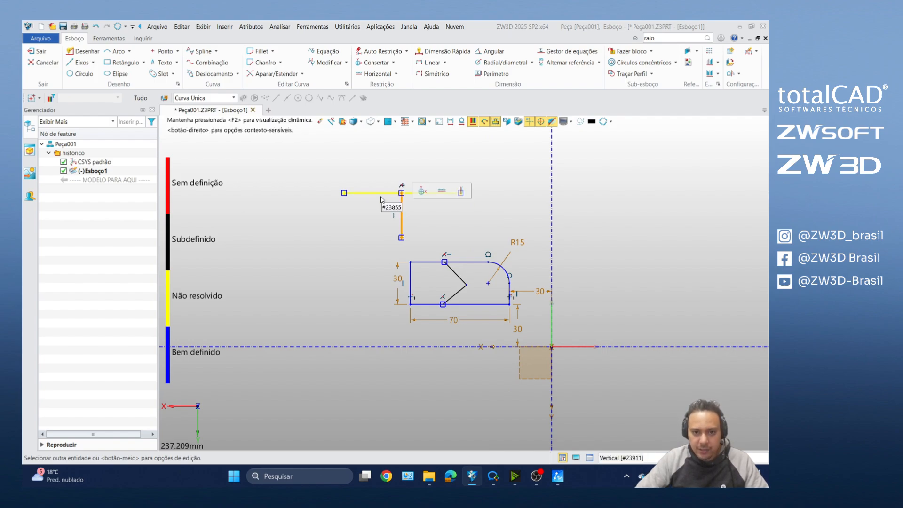
click(300, 220)
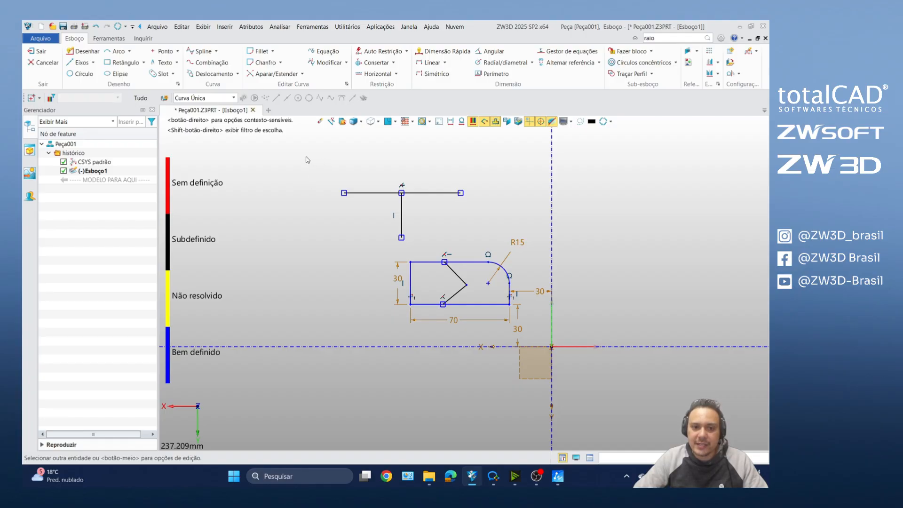
Step: Try an enclosing window selection on the T, first around part of the horizontal line and again around its full length
drag(306, 160, 375, 215)
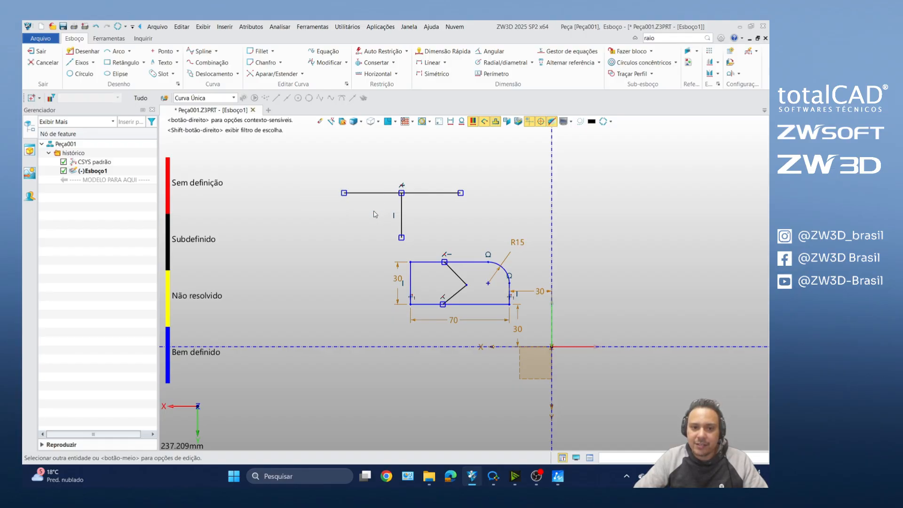
drag(309, 155, 380, 215)
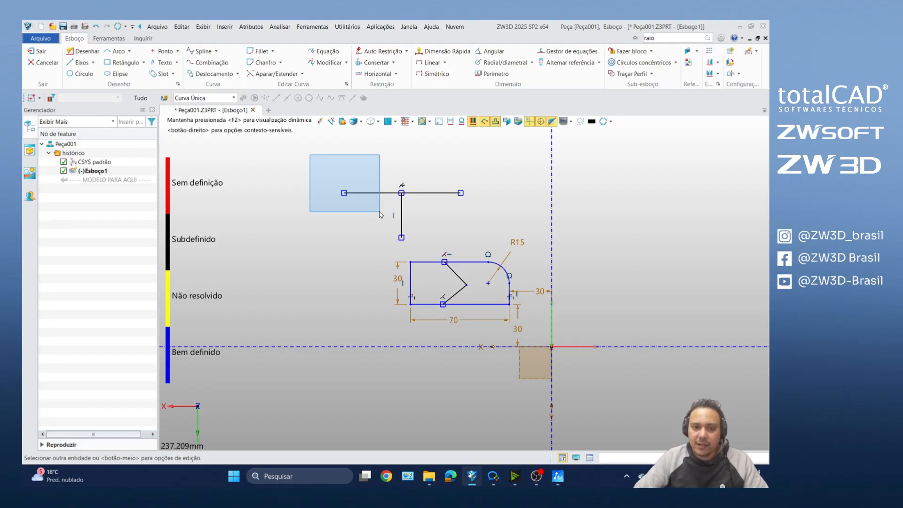
drag(380, 214, 475, 213)
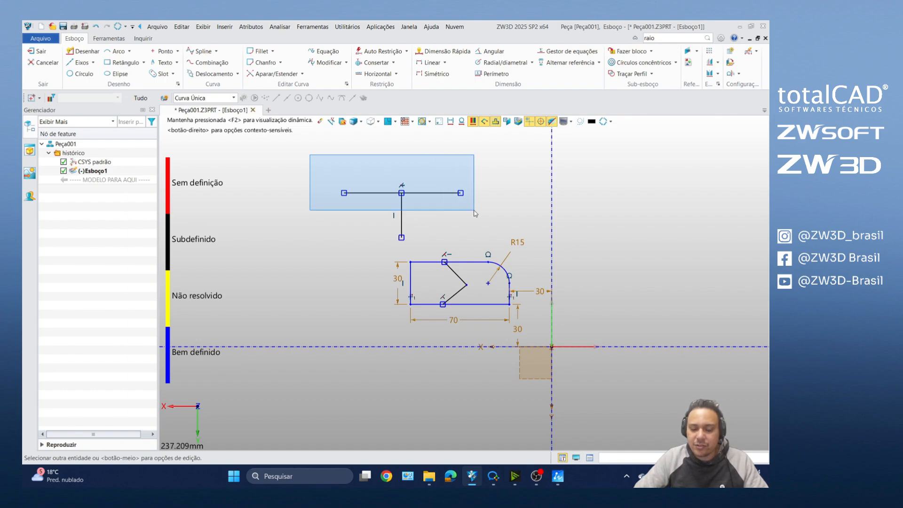
drag(475, 213, 475, 213)
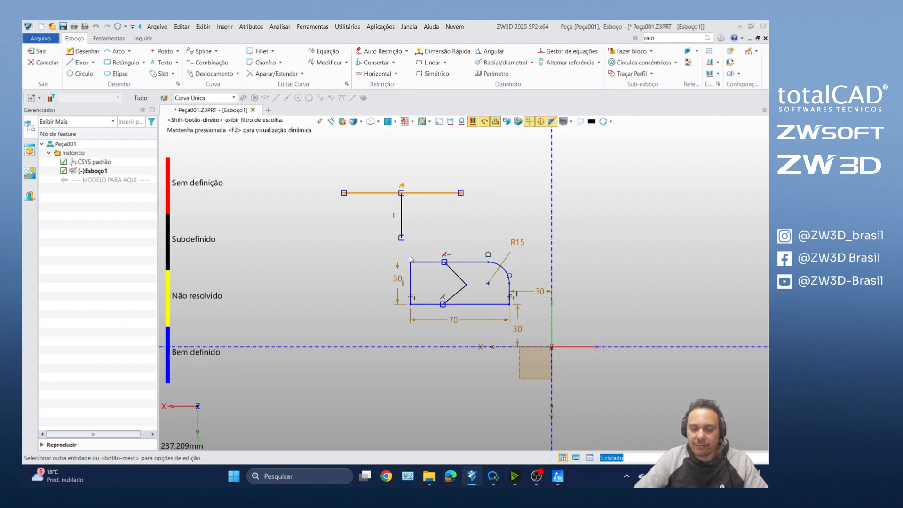
drag(308, 166, 390, 212)
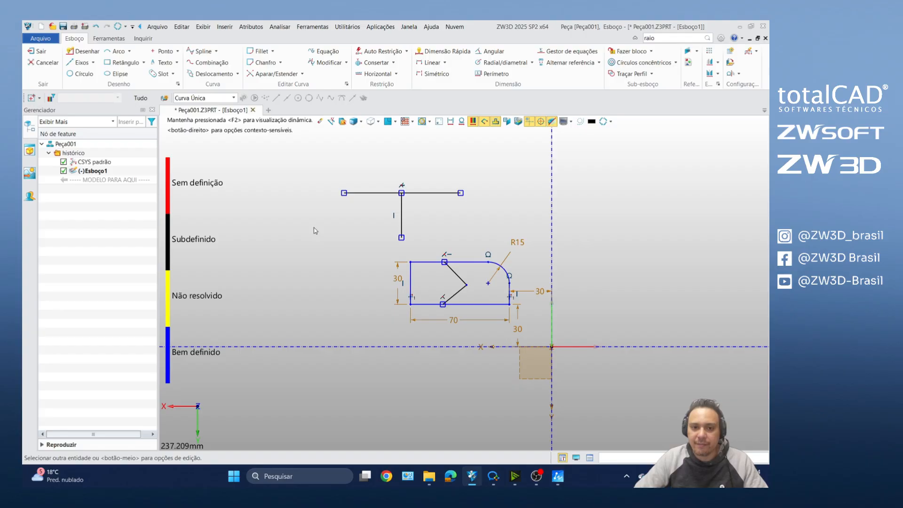
drag(313, 165, 477, 205)
click(336, 219)
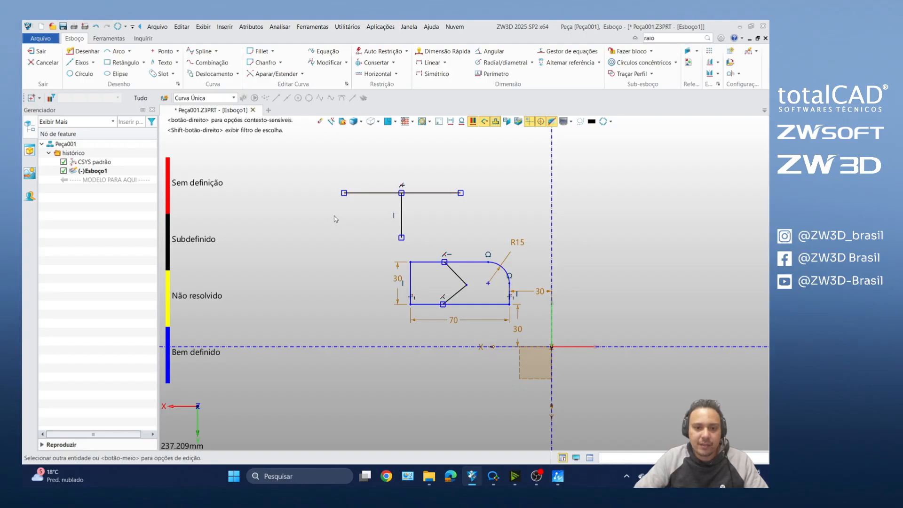
Step: Select the T's horizontal line with a crossing window over only part of it, and clear the selection
scroll(367, 202, up, 2)
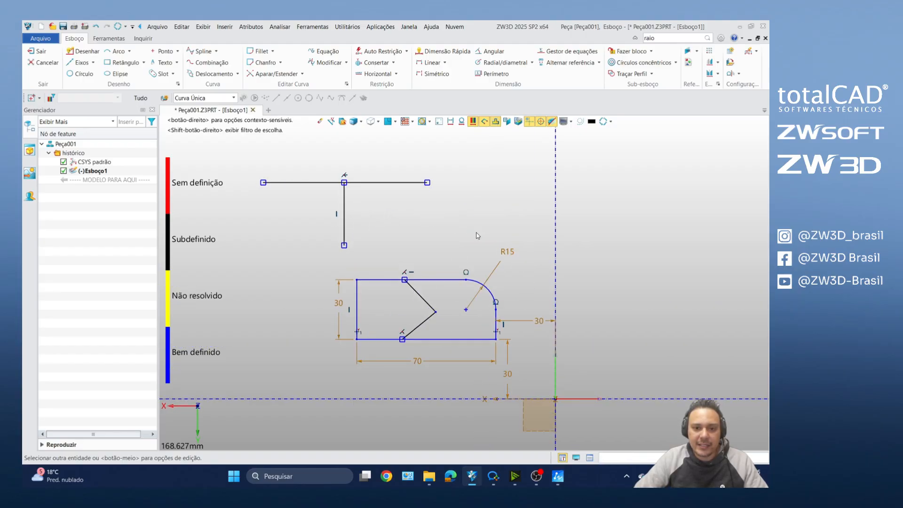
drag(474, 232, 386, 161)
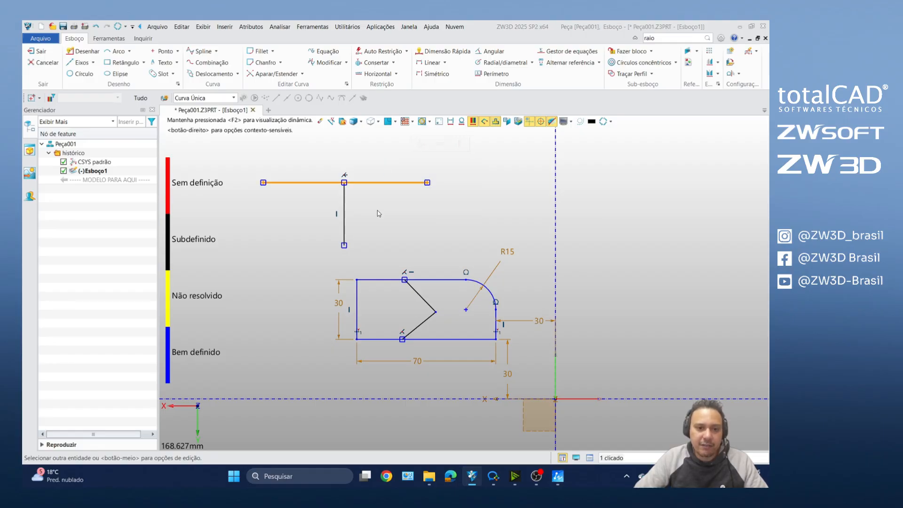
click(378, 211)
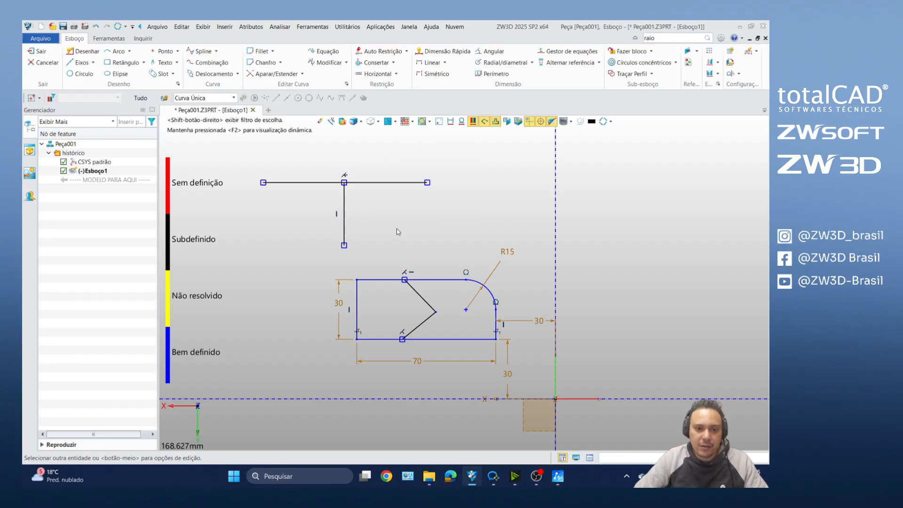
Step: Select the profile's lower-right corner edges and nearby dimensions with a crossing window, and clear the selection
scroll(397, 227, down, 3)
scroll(399, 247, up, 4)
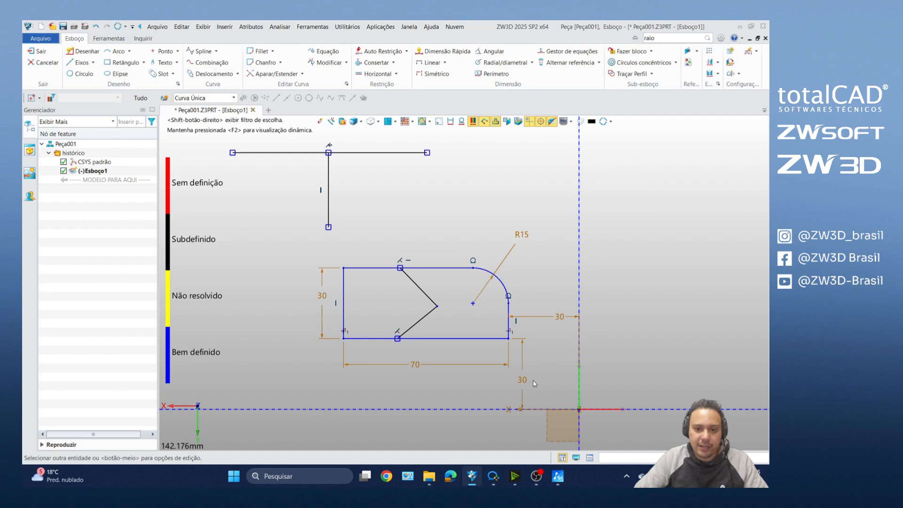
drag(542, 365, 491, 326)
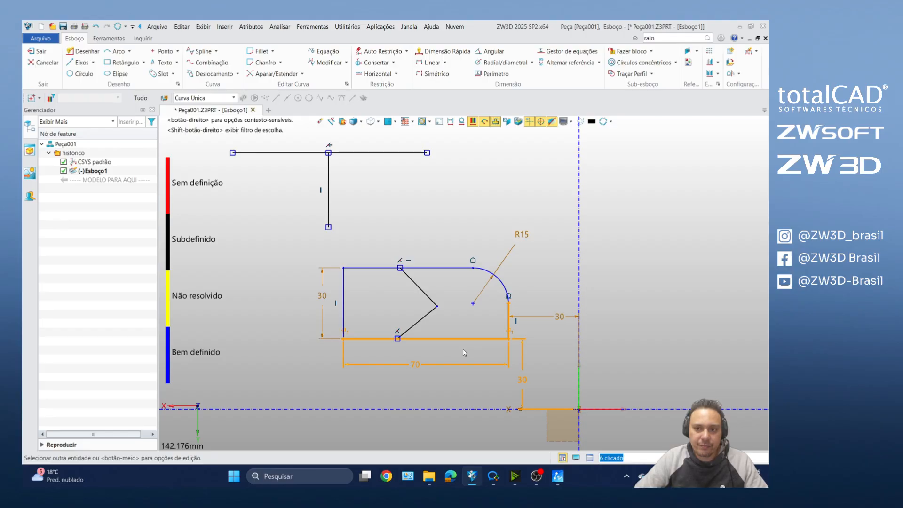
scroll(417, 283, down, 4)
scroll(420, 254, up, 3)
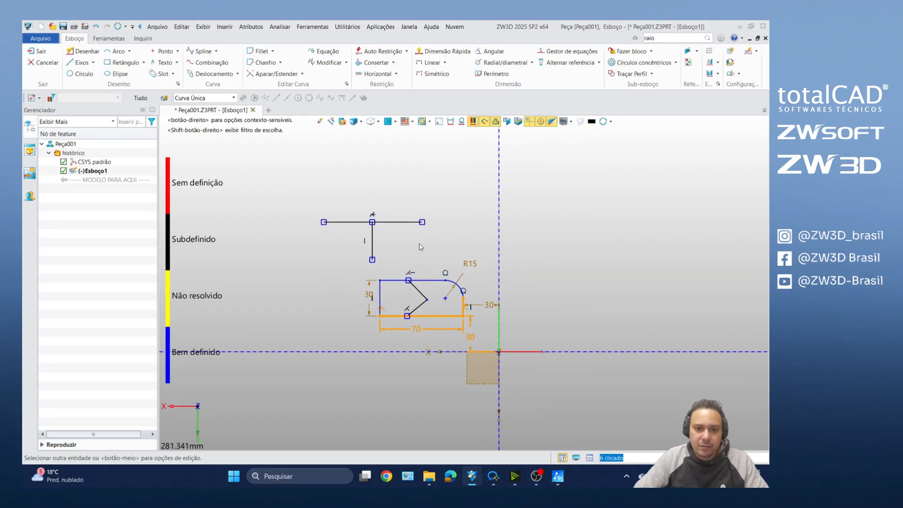
click(423, 248)
Step: Mirror the T's horizontal and vertical lines about the vertical axis, keeping the original entities
scroll(427, 258, down, 2)
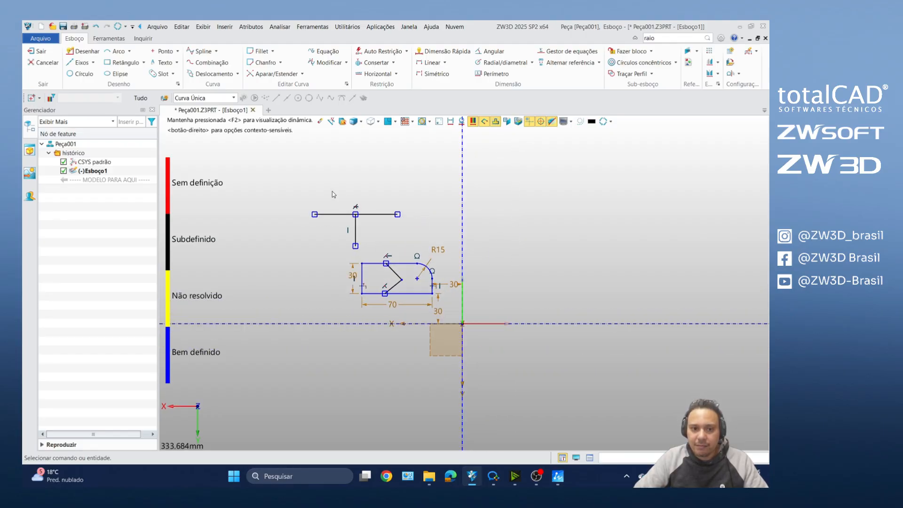
click(346, 214)
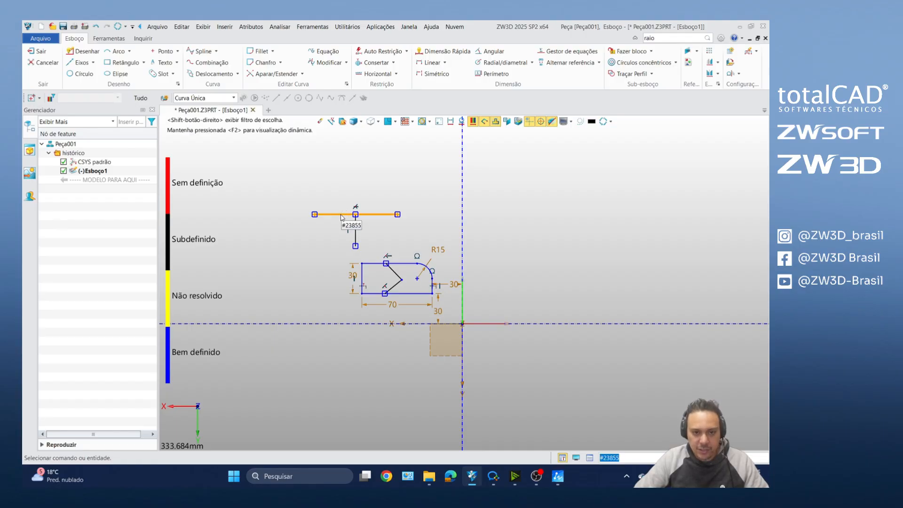
click(356, 230)
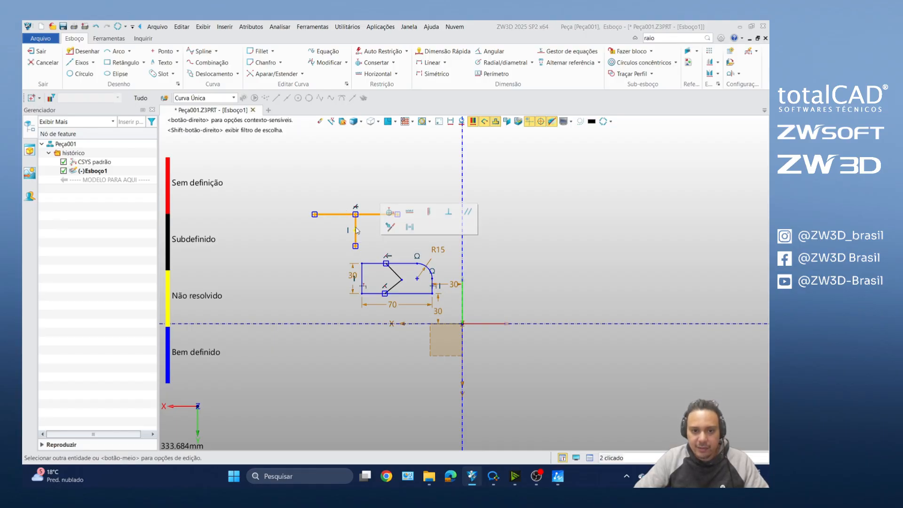
right_click(356, 230)
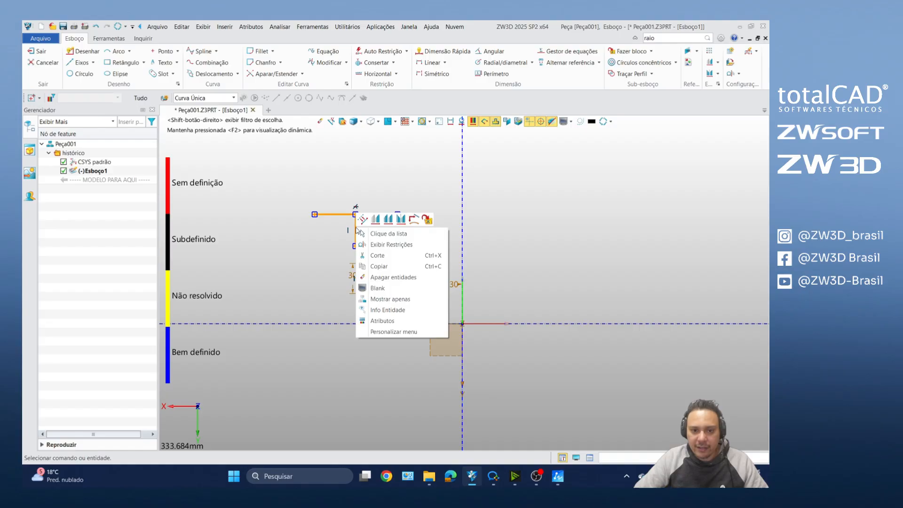
click(401, 219)
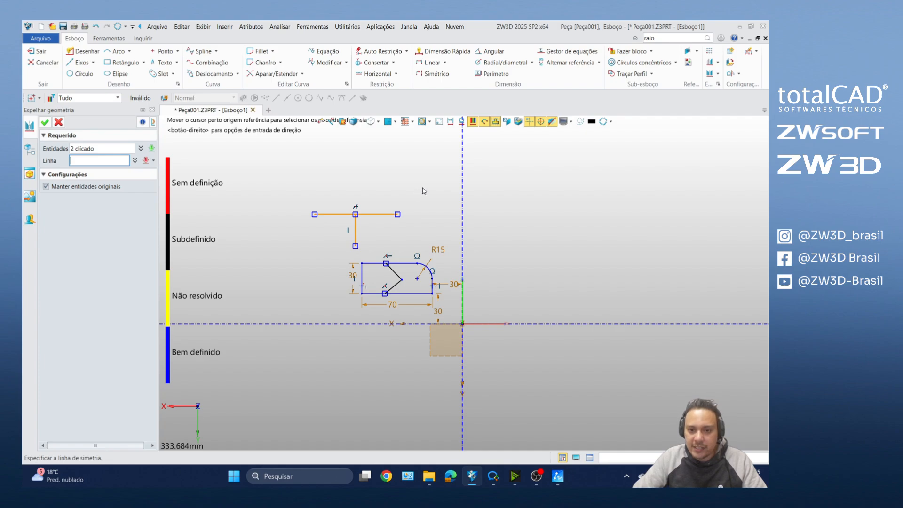
click(462, 183)
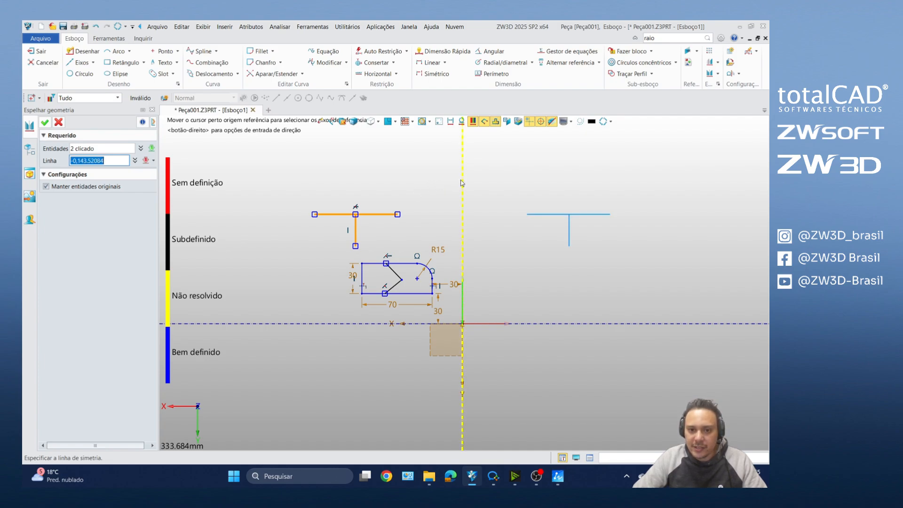
middle_click(463, 183)
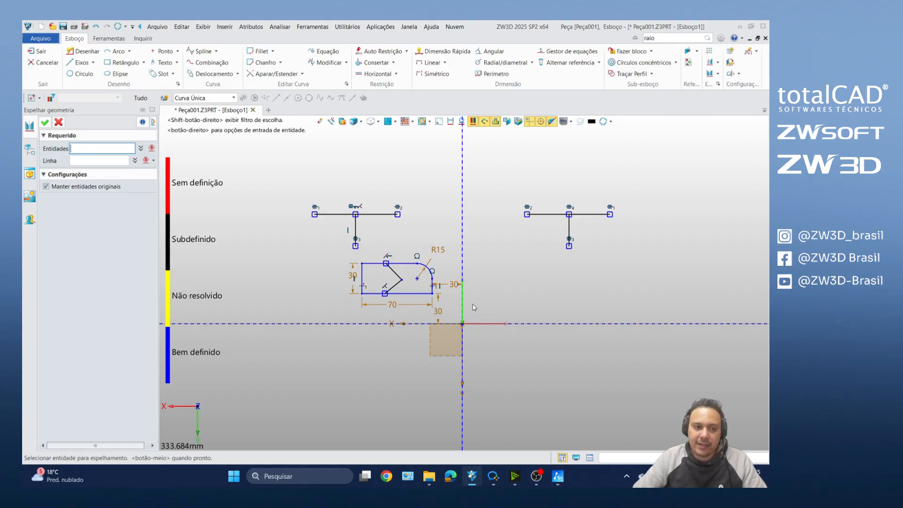
click(59, 123)
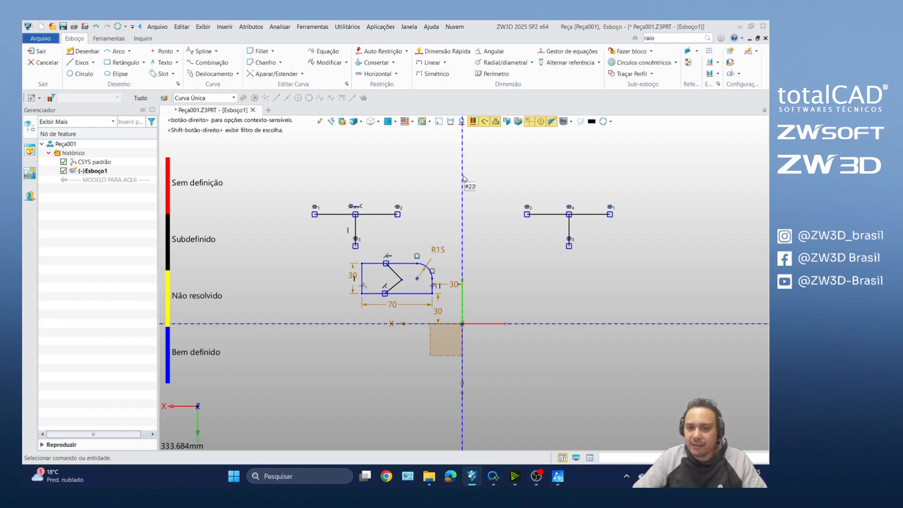
Step: Draw a center-and-boundary circle about 156 mm in diameter in the empty area beyond the mirrored T
scroll(467, 182, down, 5)
scroll(515, 178, up, 4)
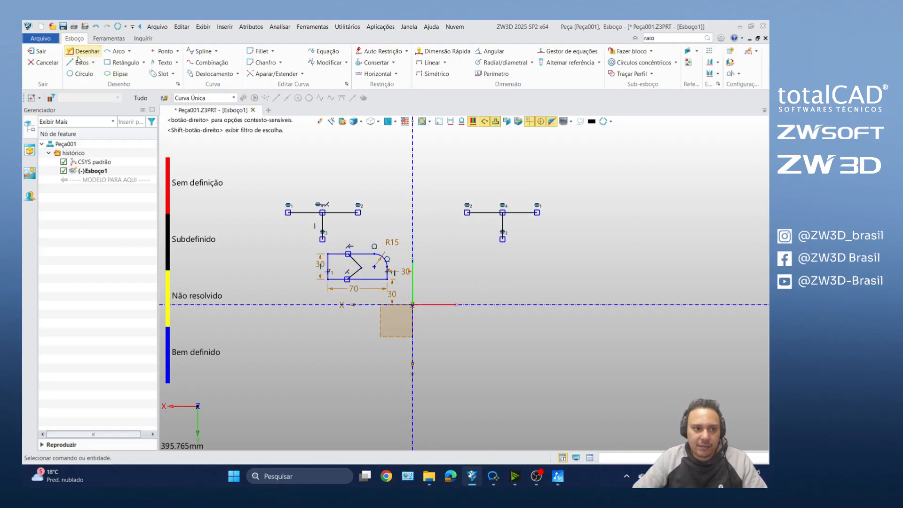
click(81, 73)
click(54, 157)
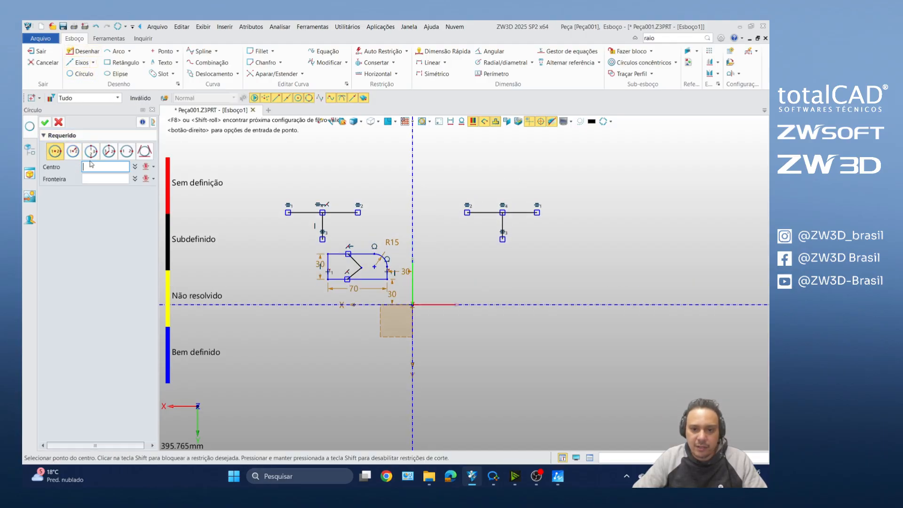
scroll(343, 199, down, 1)
middle_drag(588, 223, 399, 212)
scroll(599, 220, down, 1)
scroll(560, 215, up, 1)
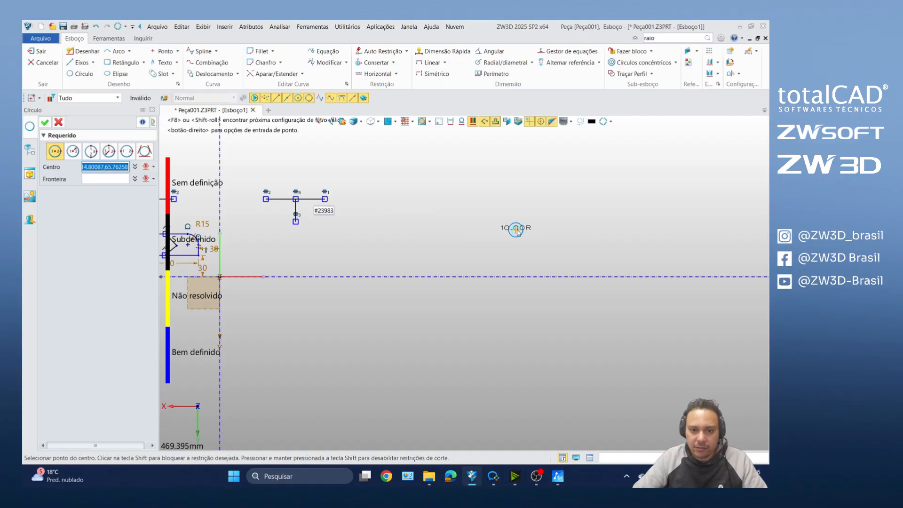
click(546, 206)
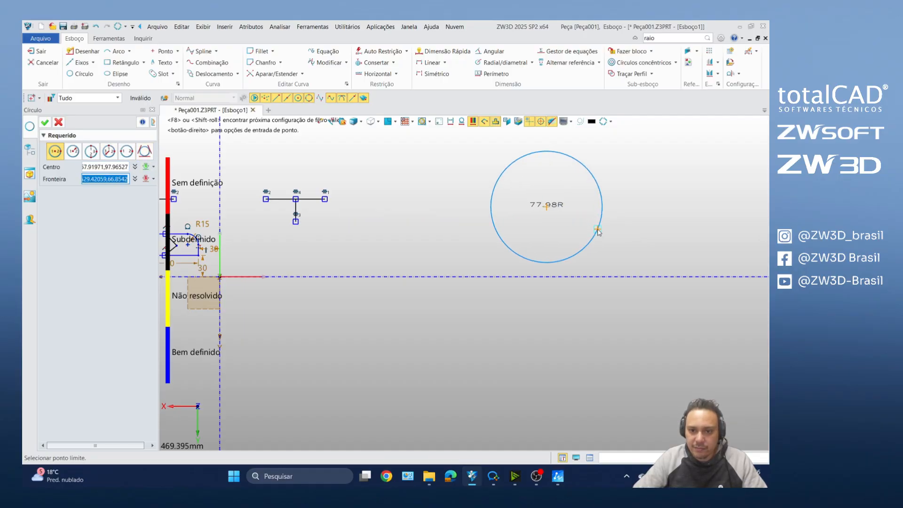
click(598, 227)
middle_click(556, 237)
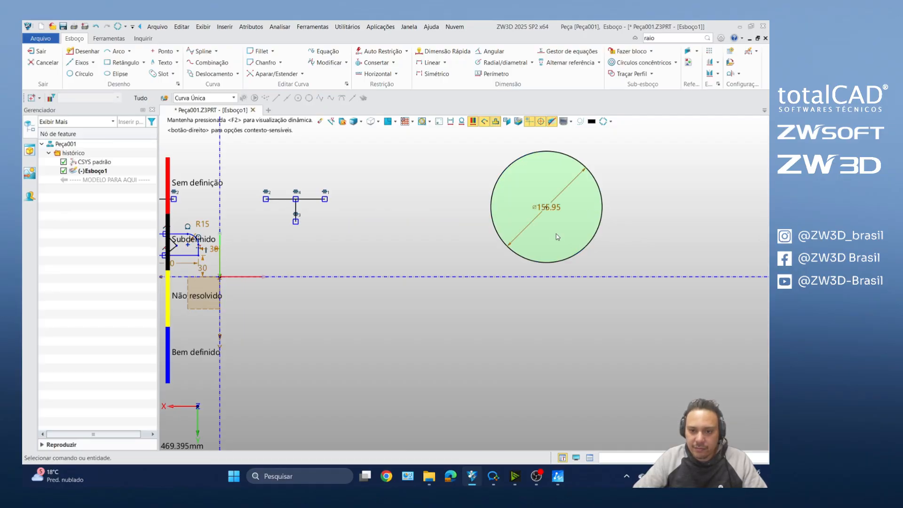
Step: Draw a small circle centered on the top quadrant point of the large circle
click(81, 73)
click(547, 151)
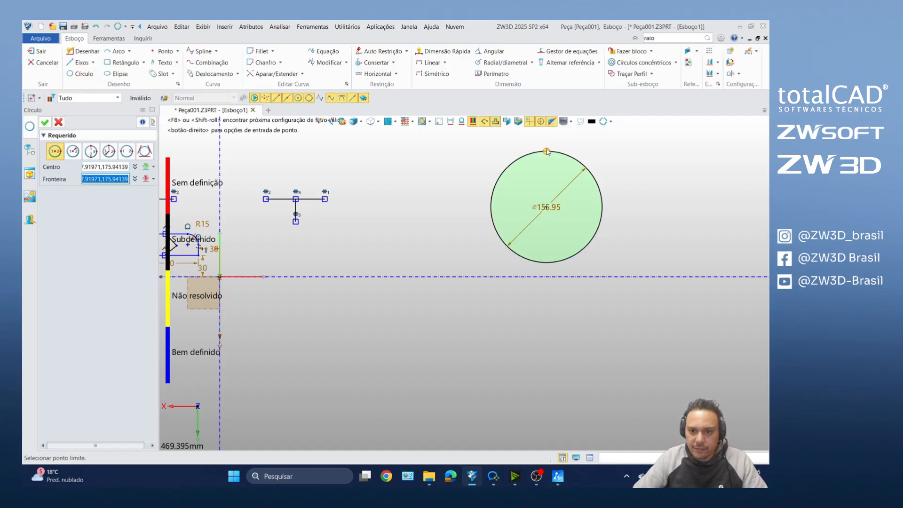
click(560, 155)
middle_click(561, 155)
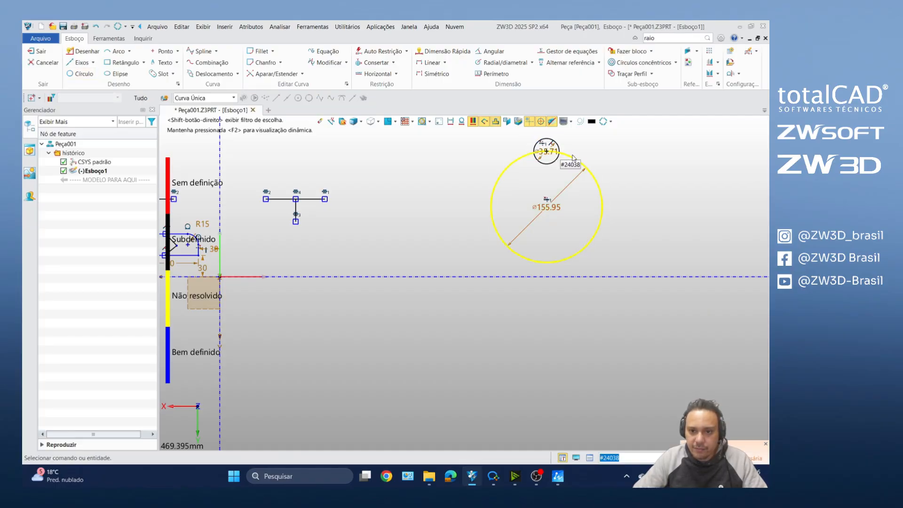
Step: Preview a linear pattern of the large circle along direction 1,0 with a 20 mm step distance
scroll(563, 157, down, 5)
middle_click(587, 149)
scroll(583, 149, up, 4)
middle_click(582, 156)
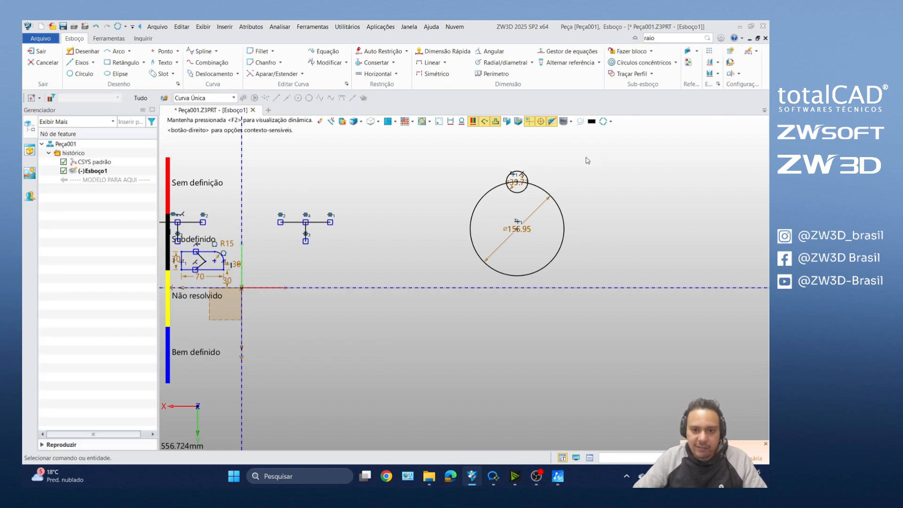
click(710, 51)
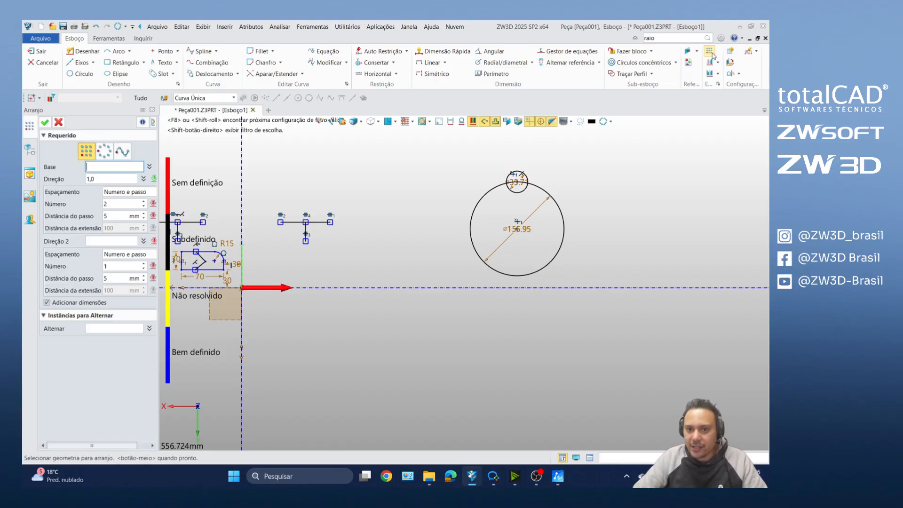
scroll(420, 181, down, 3)
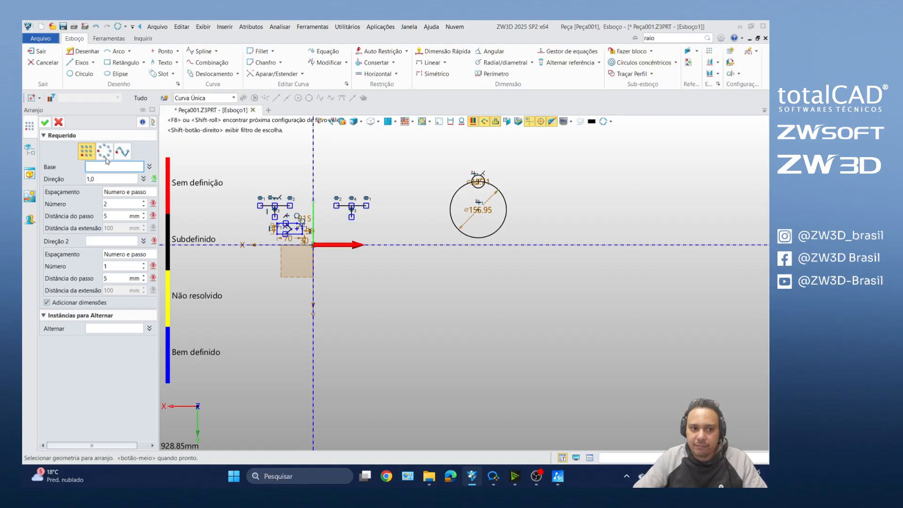
click(504, 225)
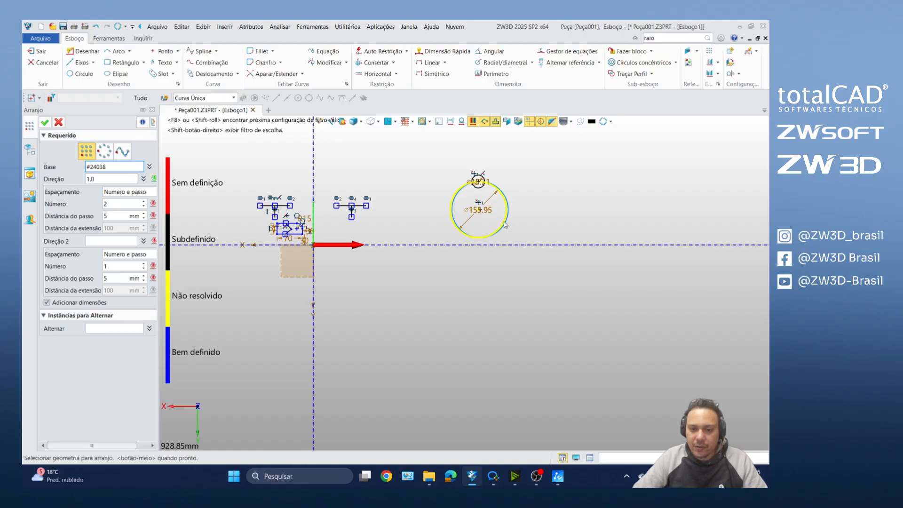
click(504, 225)
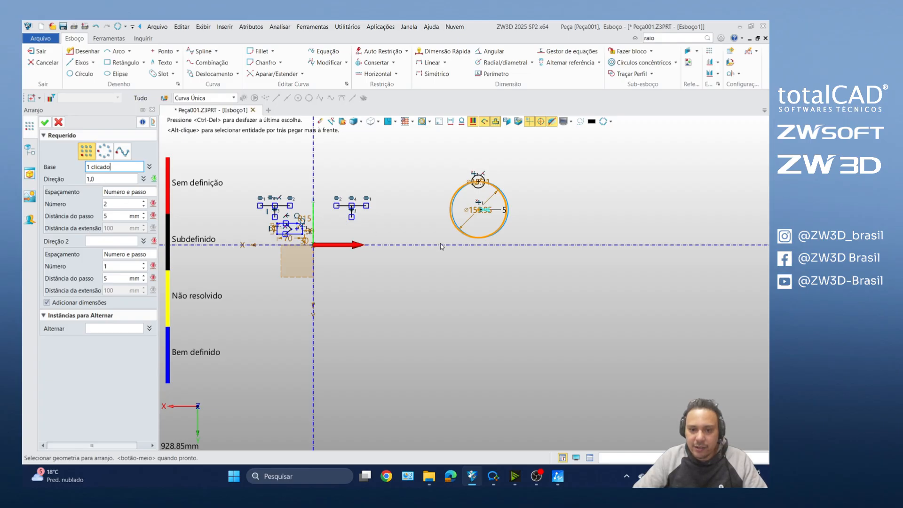
click(119, 179)
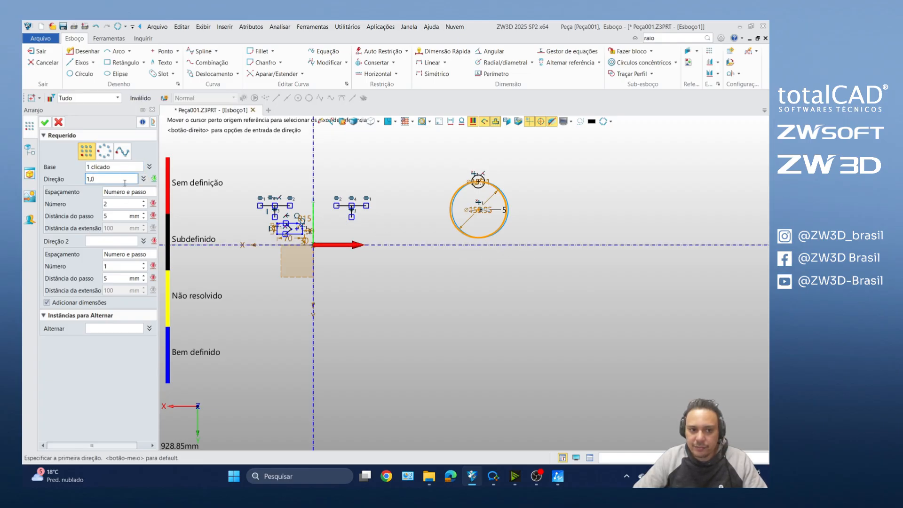
click(145, 216)
text(20)
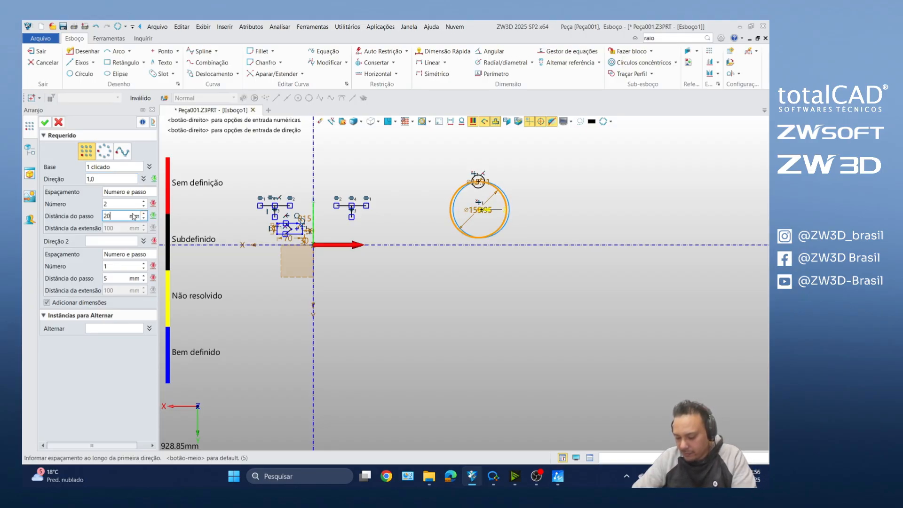
key(Return)
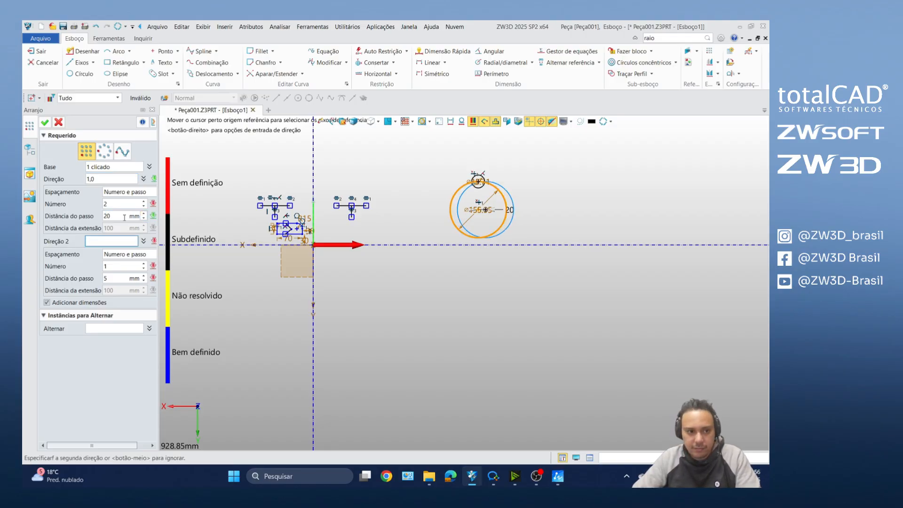
Step: Try the linear pattern with a 100 mm step and five instances, and discard it
double_click(128, 217)
text(100)
key(Return)
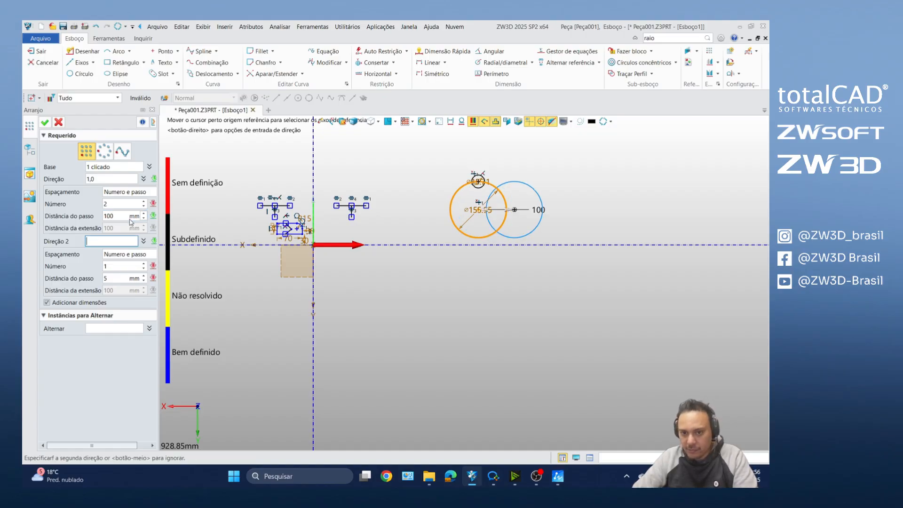
click(143, 202)
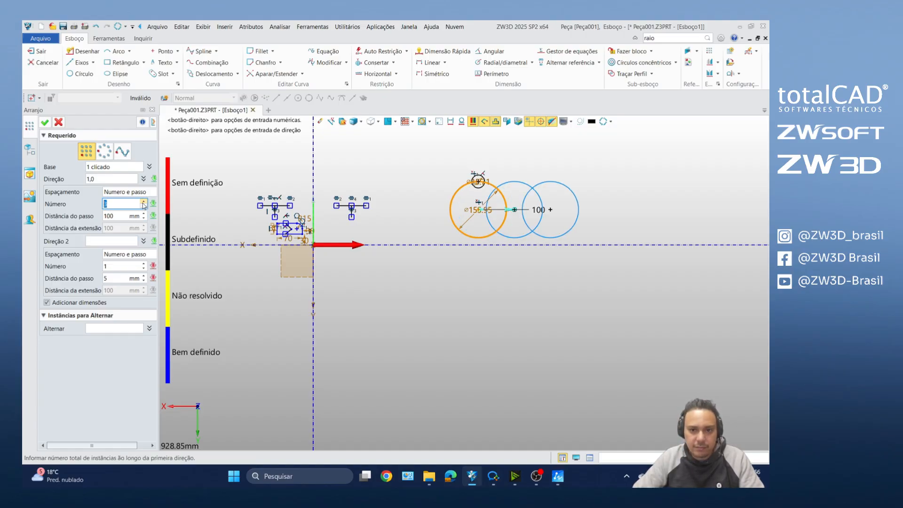
click(144, 202)
click(144, 201)
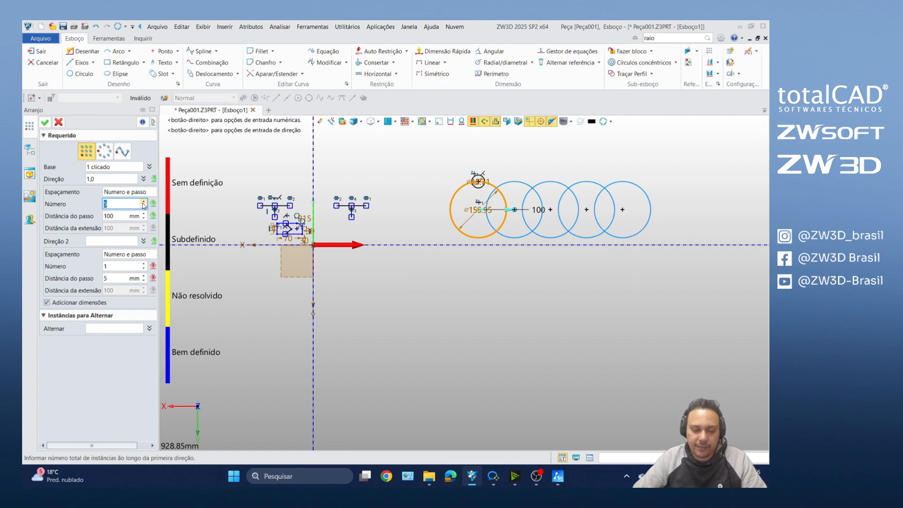
click(58, 122)
Step: Create a circular pattern of the small circle around the large circle's center with six instances at a 60-degree step
click(709, 51)
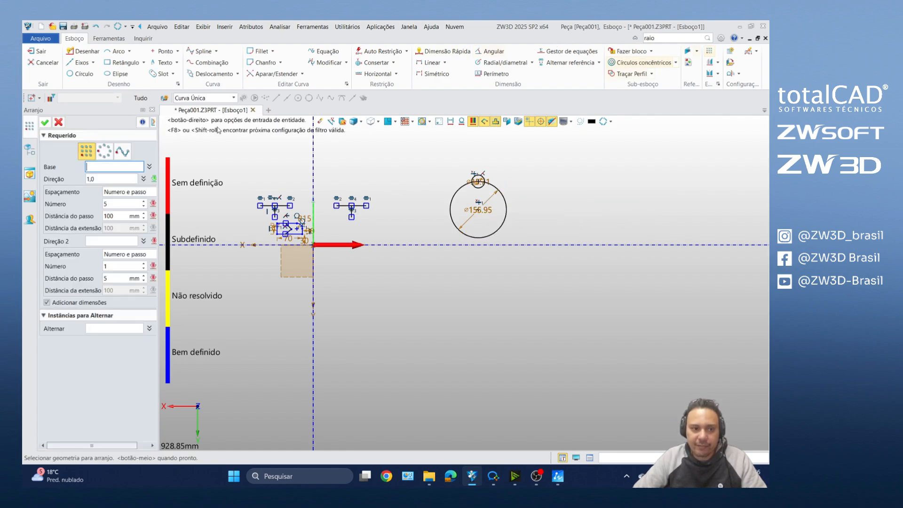
click(104, 152)
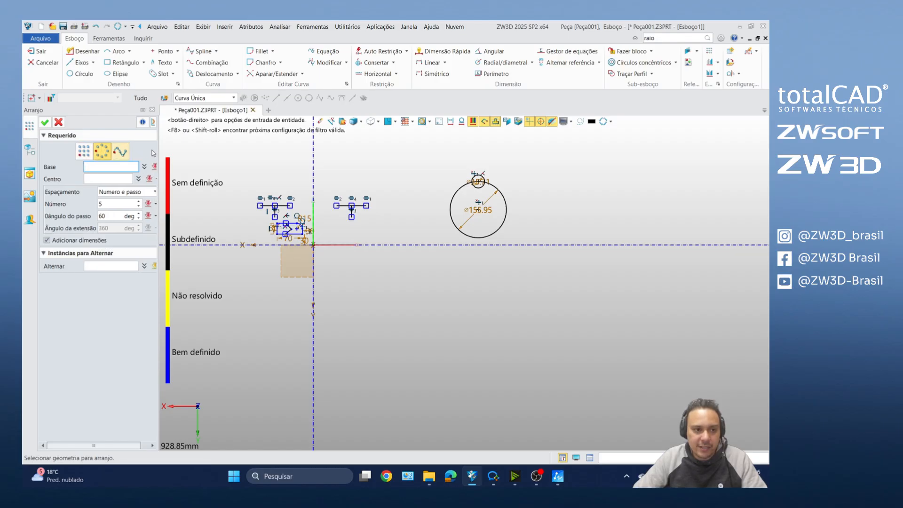
scroll(473, 168, up, 5)
click(493, 189)
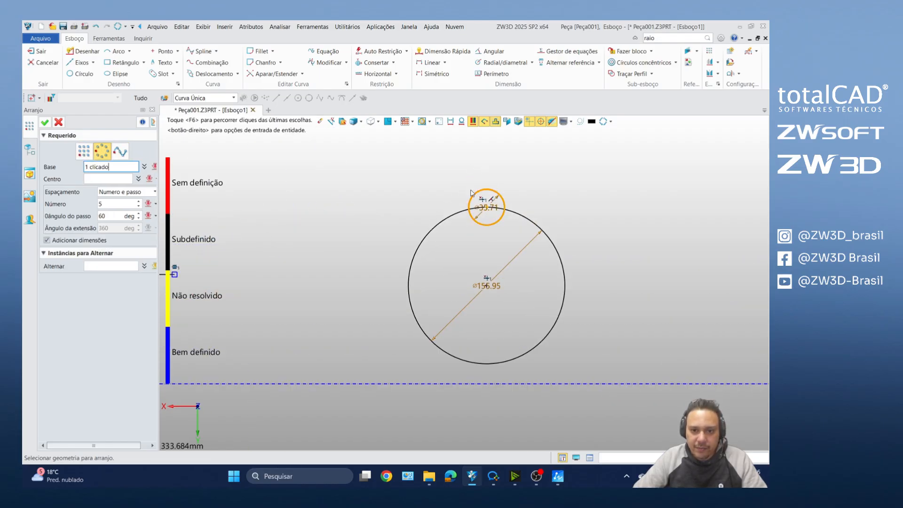
click(99, 179)
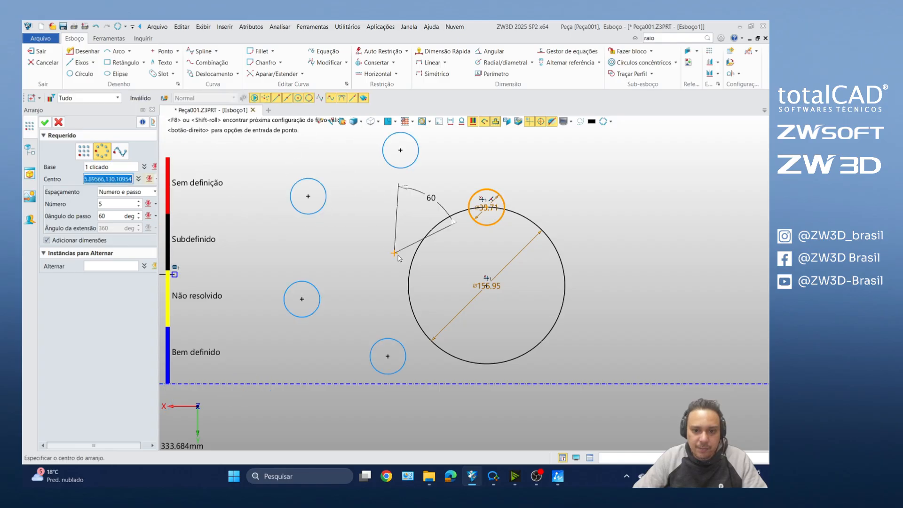
click(487, 290)
double_click(130, 203)
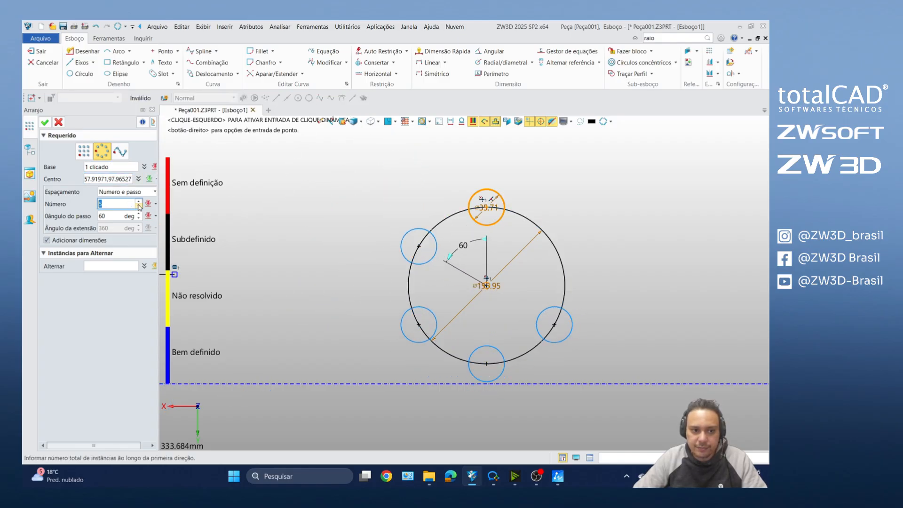
click(138, 201)
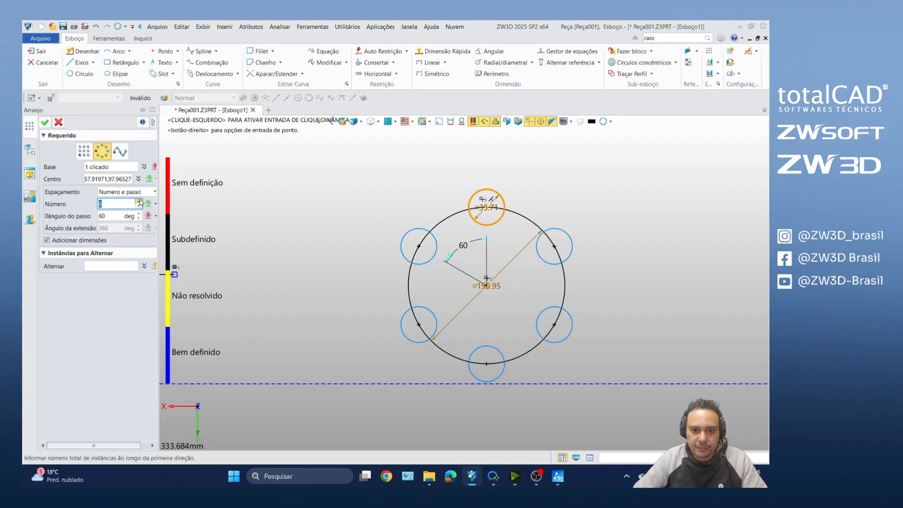
click(45, 122)
scroll(434, 225, down, 5)
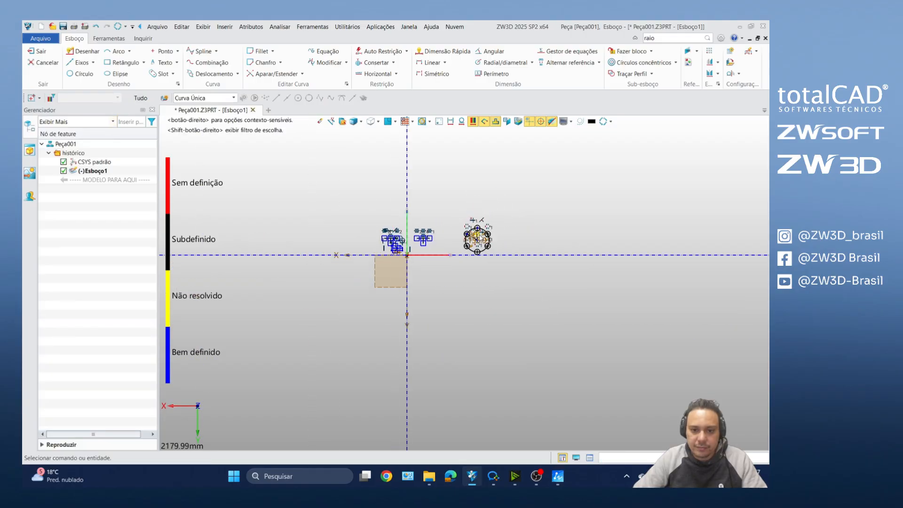
scroll(448, 239, up, 2)
scroll(495, 228, up, 2)
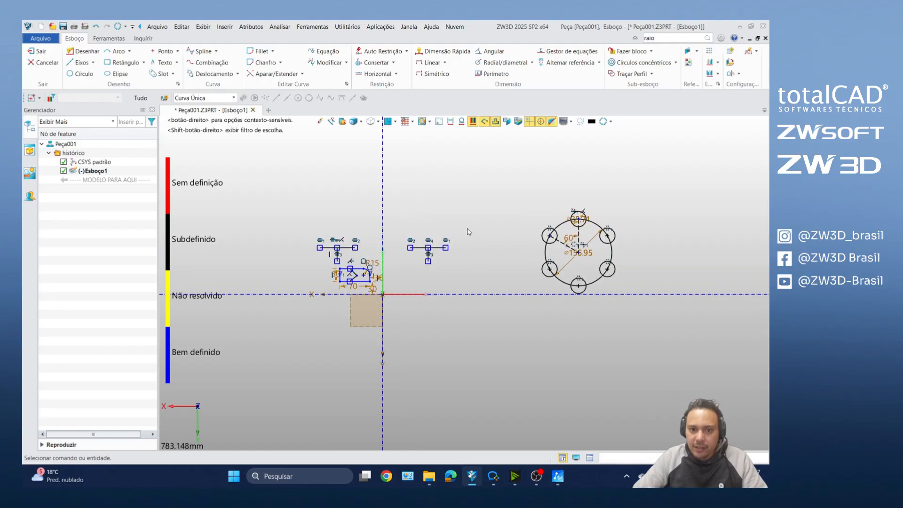
scroll(498, 196, down, 2)
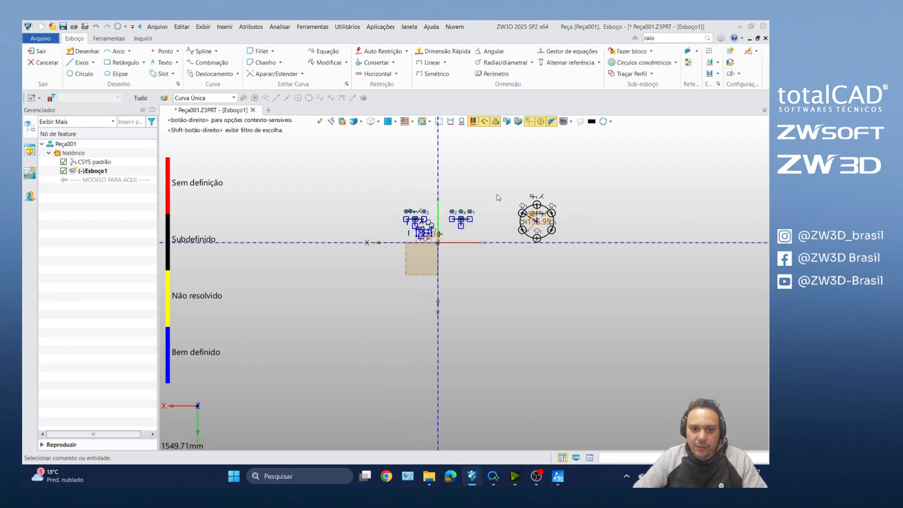
scroll(495, 198, up, 2)
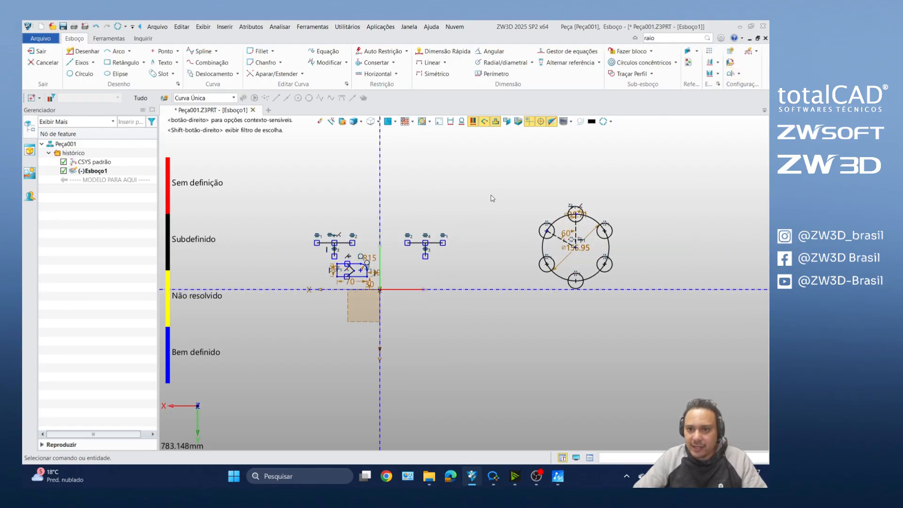
Step: Try the standard Text command with the word "teste" in the empty sketch area, and cancel it without placing the text
click(164, 62)
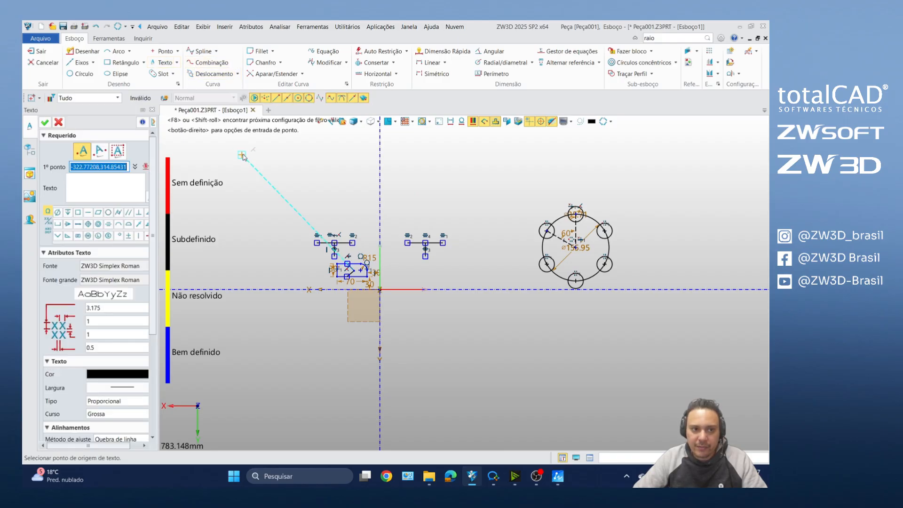
click(58, 123)
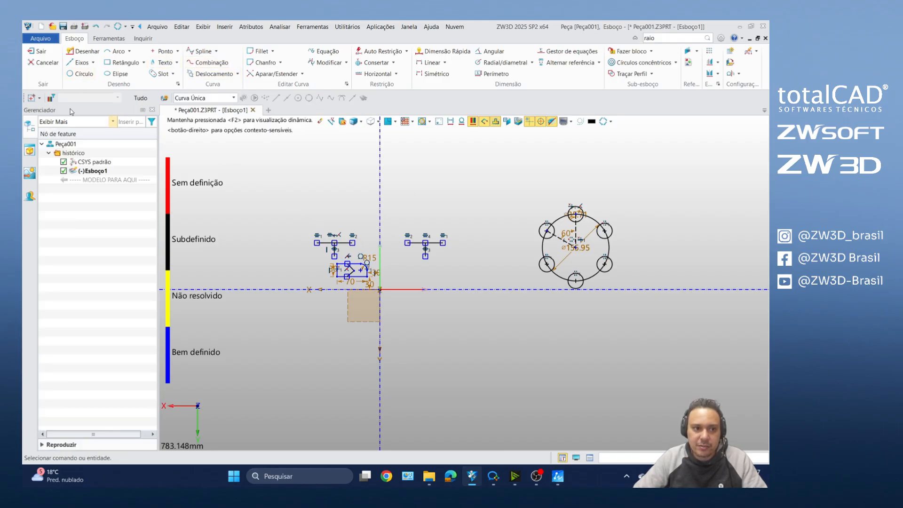
click(176, 62)
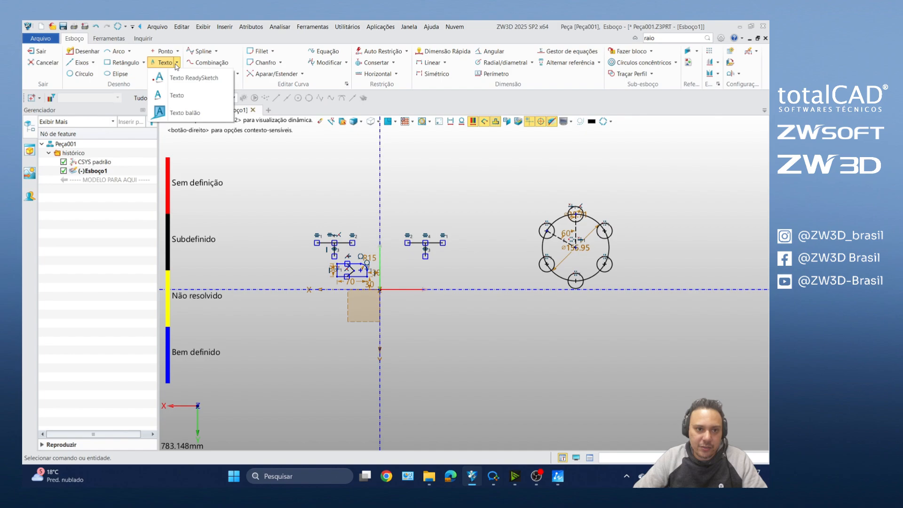
click(177, 96)
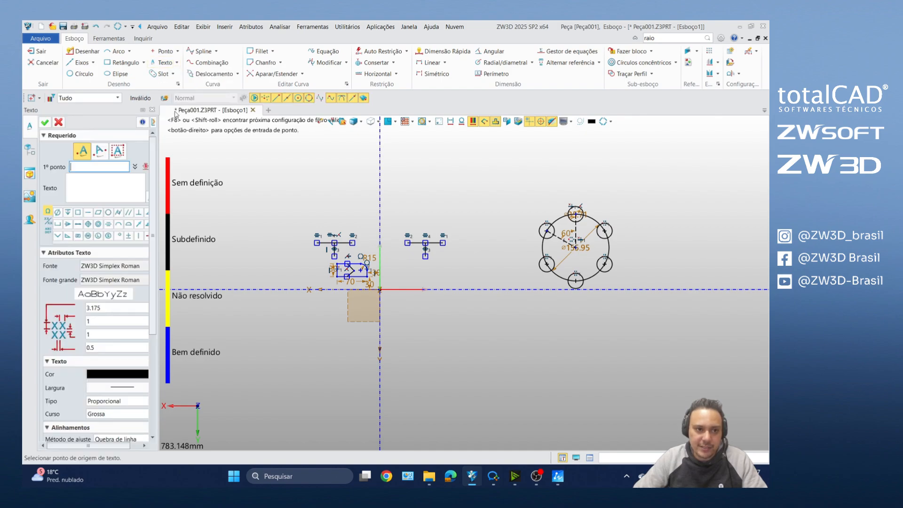
click(117, 182)
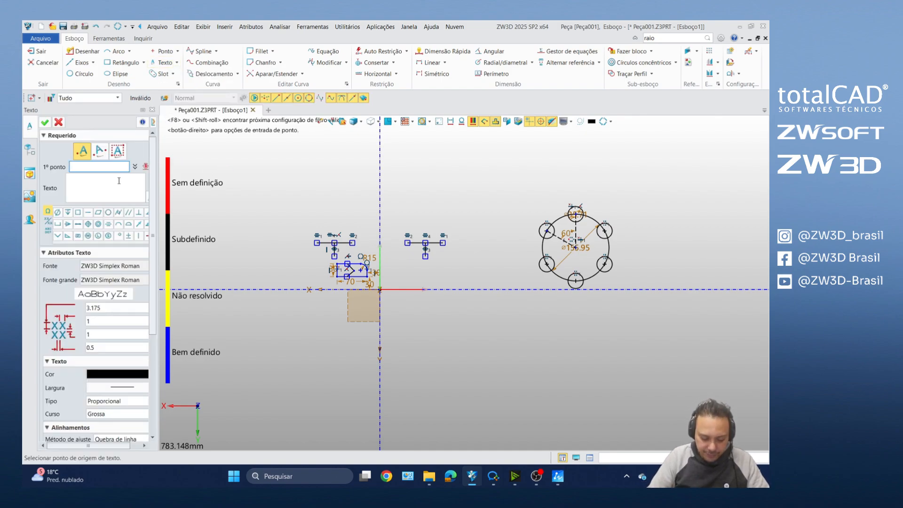
text(teste)
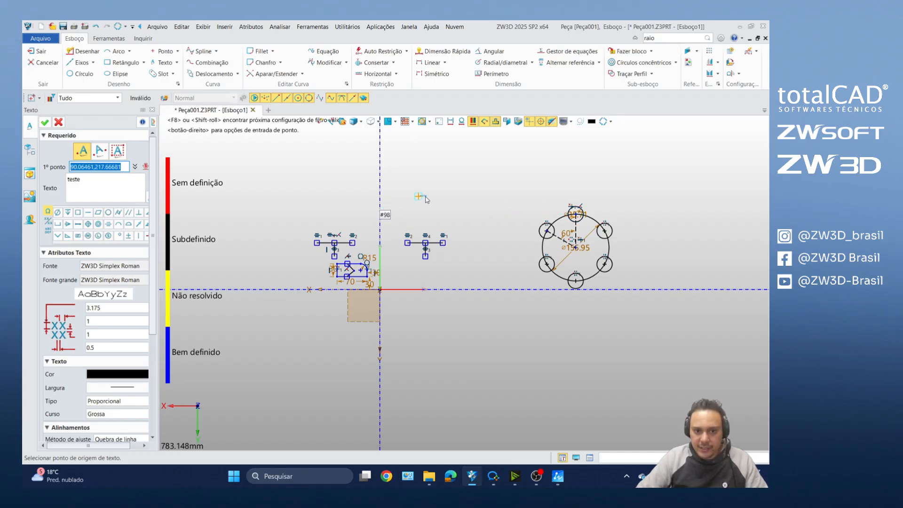
scroll(423, 198, up, 8)
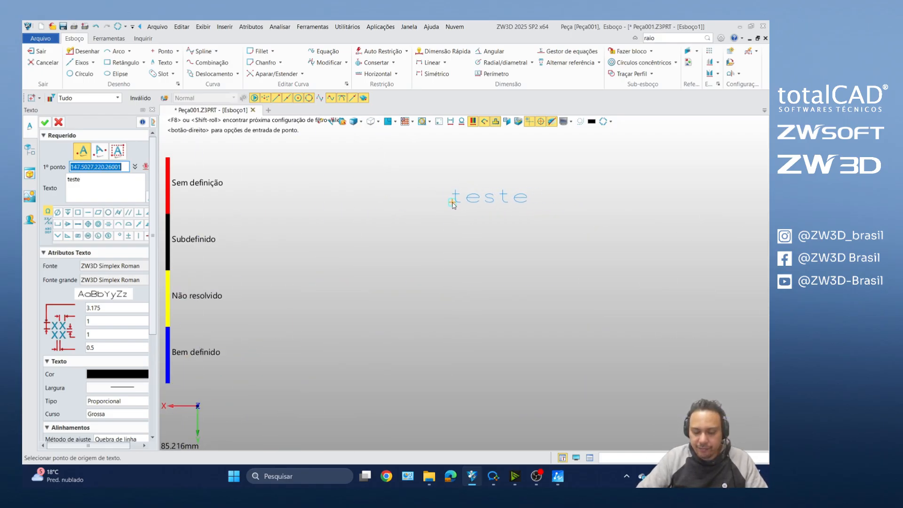
key(Escape)
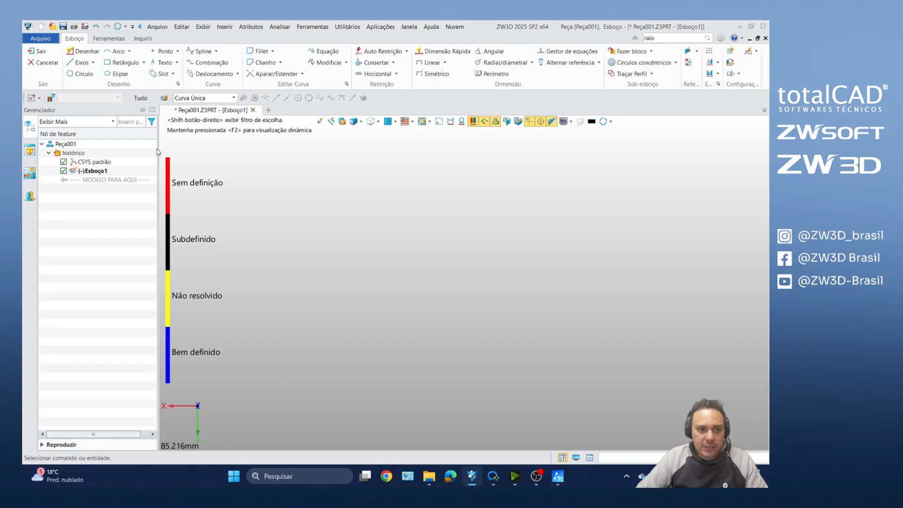
Step: Place the ReadySketch text "TESTE" in the Arial font in the empty area of the sketch
click(178, 63)
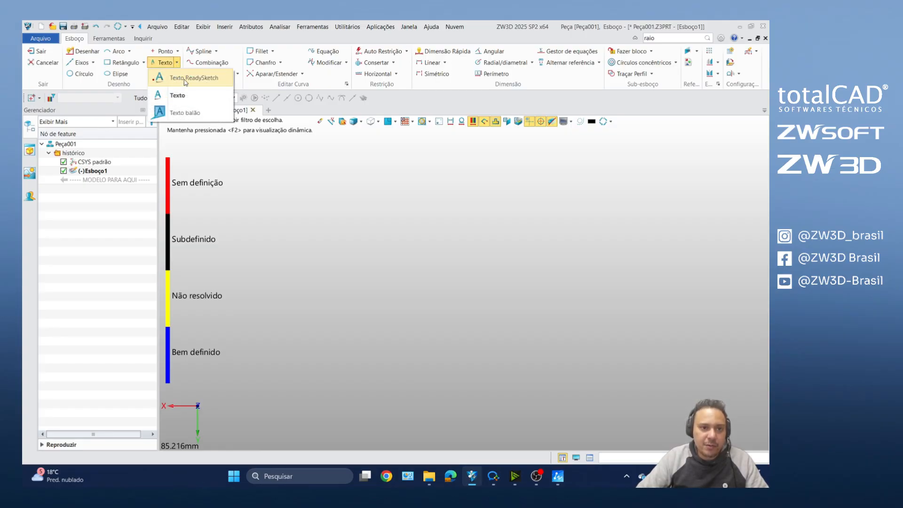
click(186, 80)
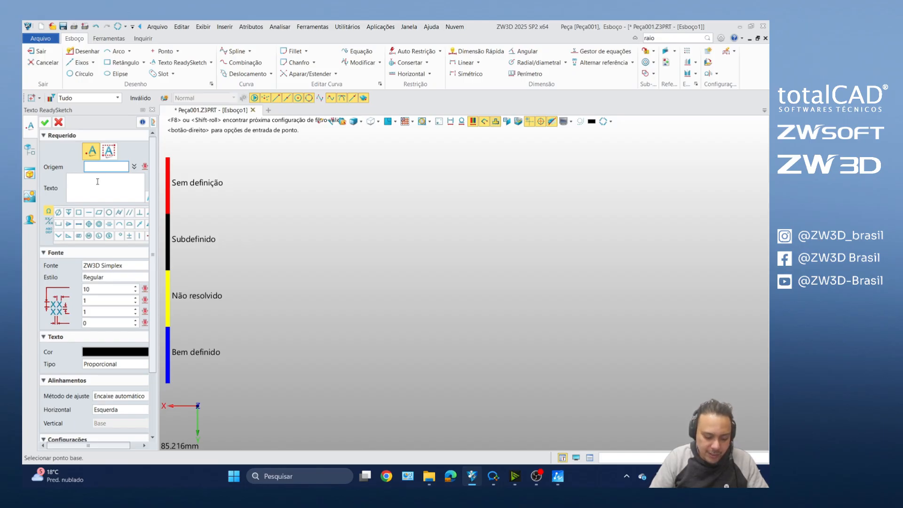
text(TESTE)
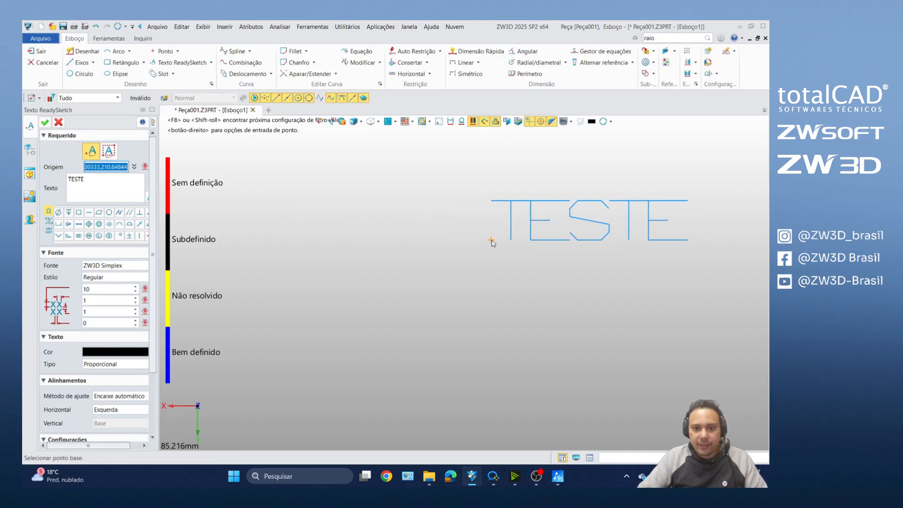
click(138, 266)
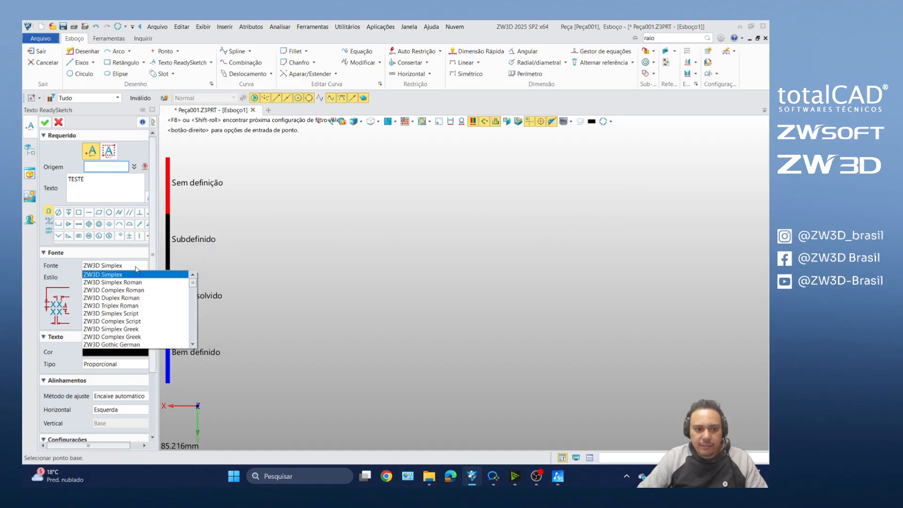
scroll(144, 301, down, 8)
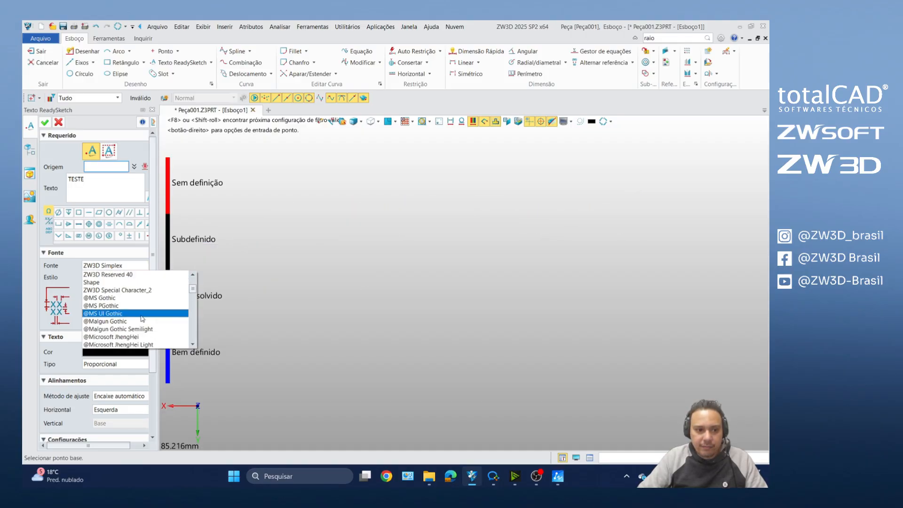
scroll(138, 319, down, 8)
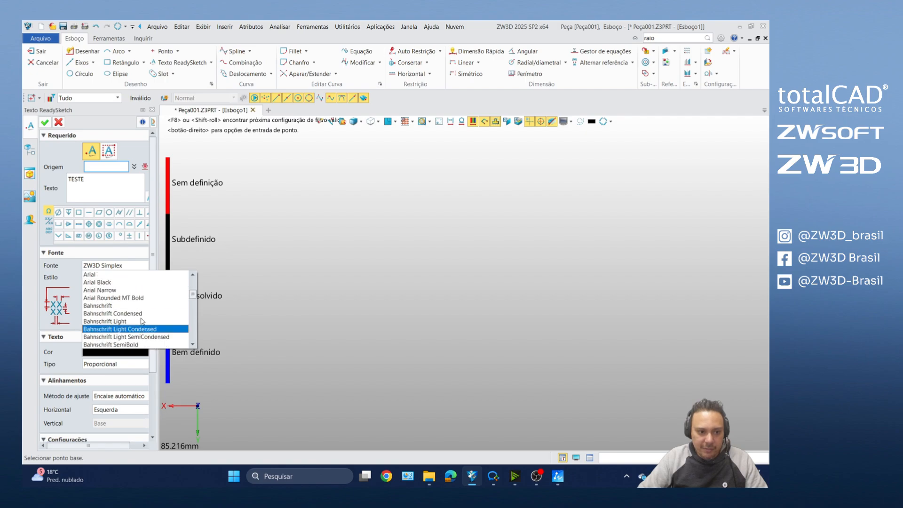
click(120, 298)
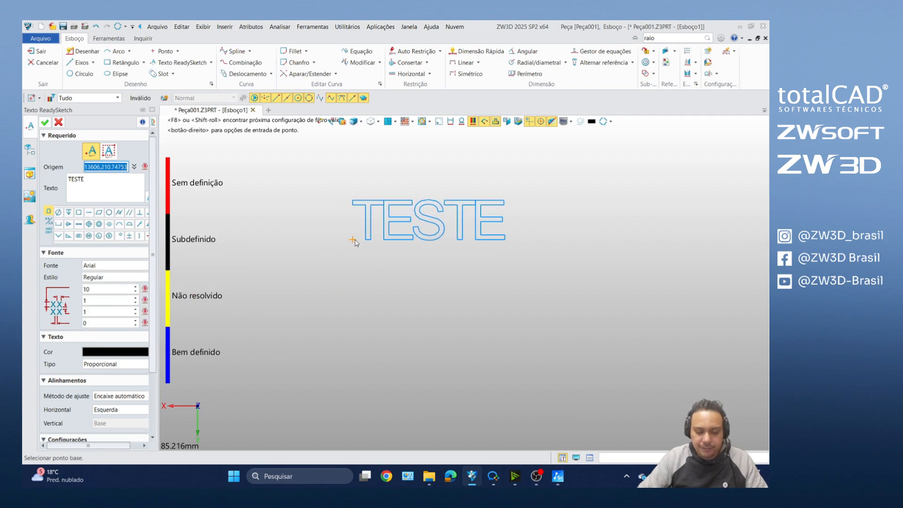
click(381, 240)
click(45, 123)
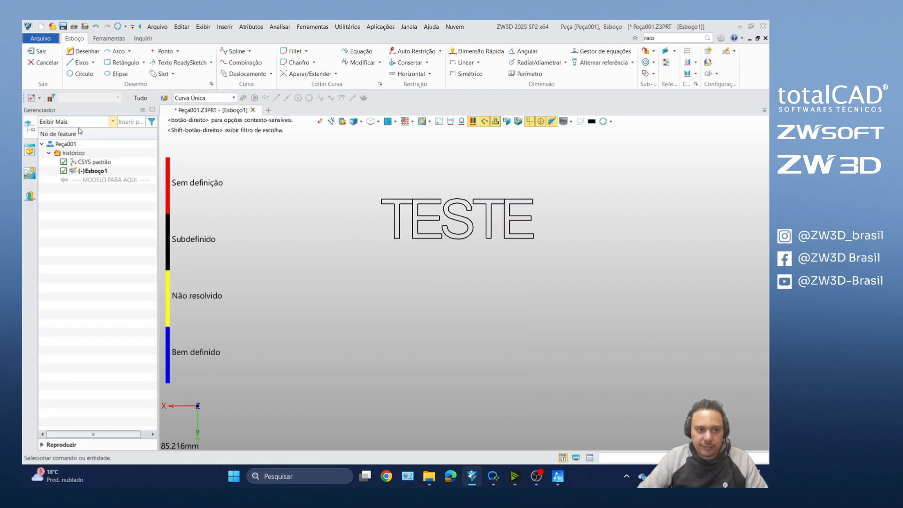
Step: Exit the sketch and extrude the "TESTE" text profile from 0 to 15 mm as a base feature
scroll(433, 251, down, 4)
scroll(436, 256, up, 3)
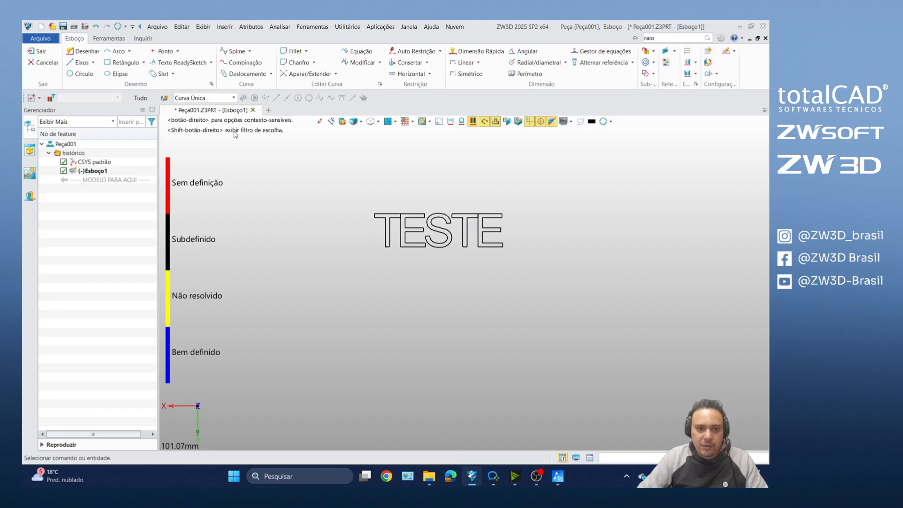
click(36, 50)
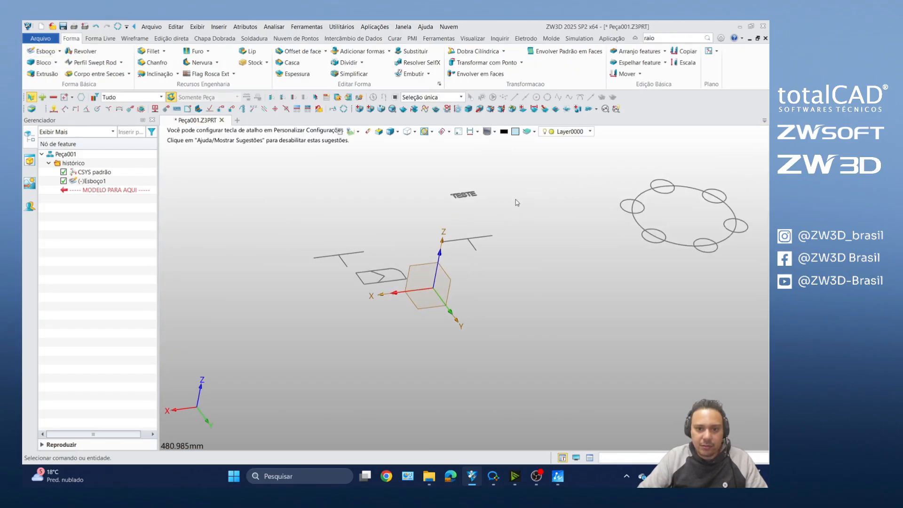
click(42, 73)
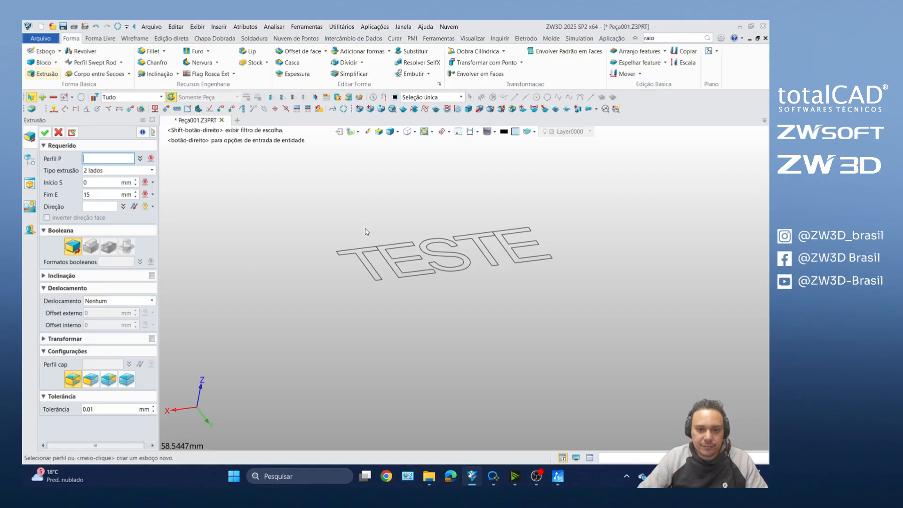
click(372, 249)
click(372, 249)
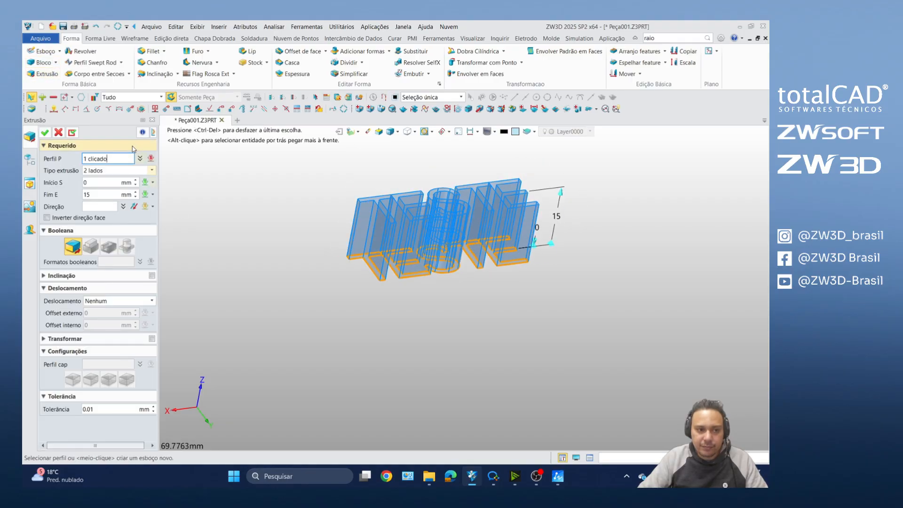
click(45, 133)
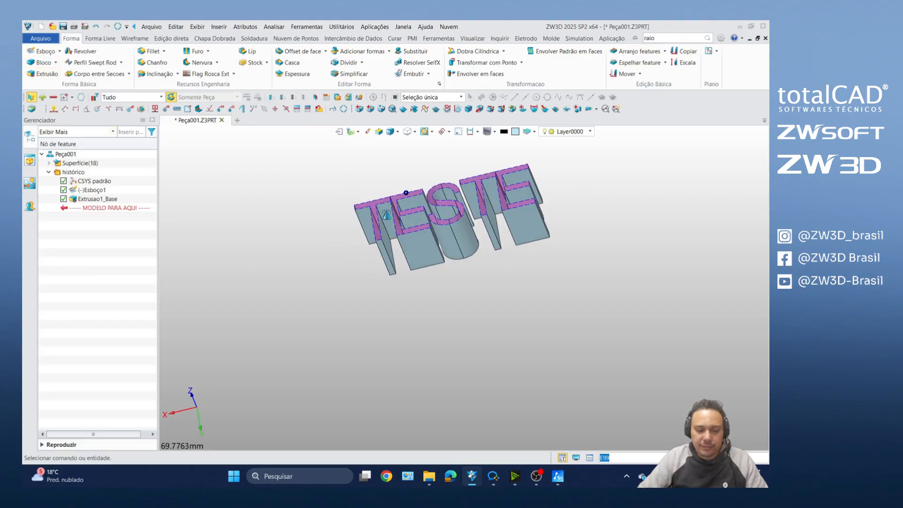
right_drag(383, 219, 419, 201)
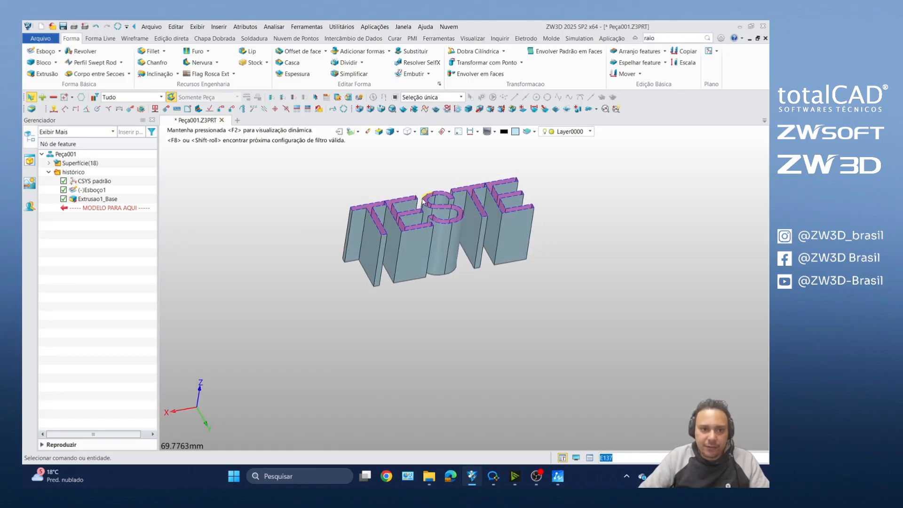